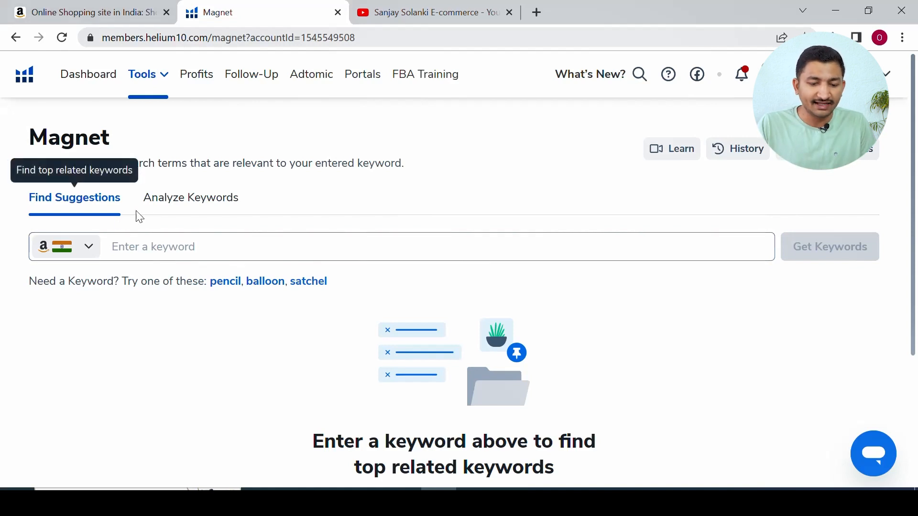
# Step: Look at Magnet's Analyze Keywords mode and return to Find Suggestions
pyautogui.click(182, 214)
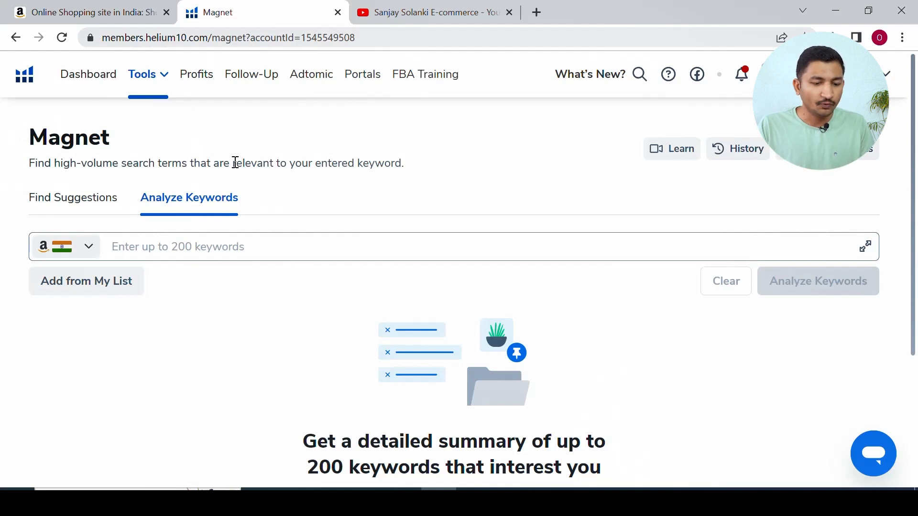
pyautogui.click(64, 212)
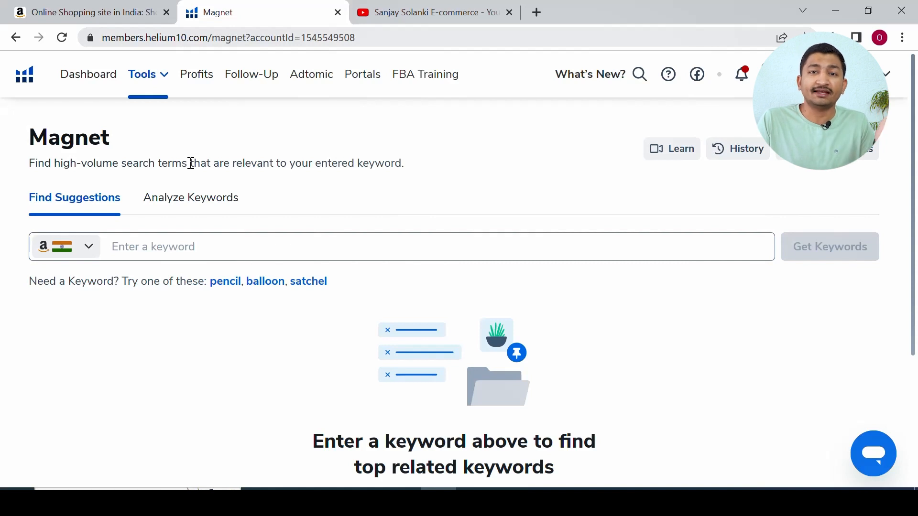
# Step: Switch to Amazon.in and open its Best Sellers page with the department list in view
pyautogui.click(131, 12)
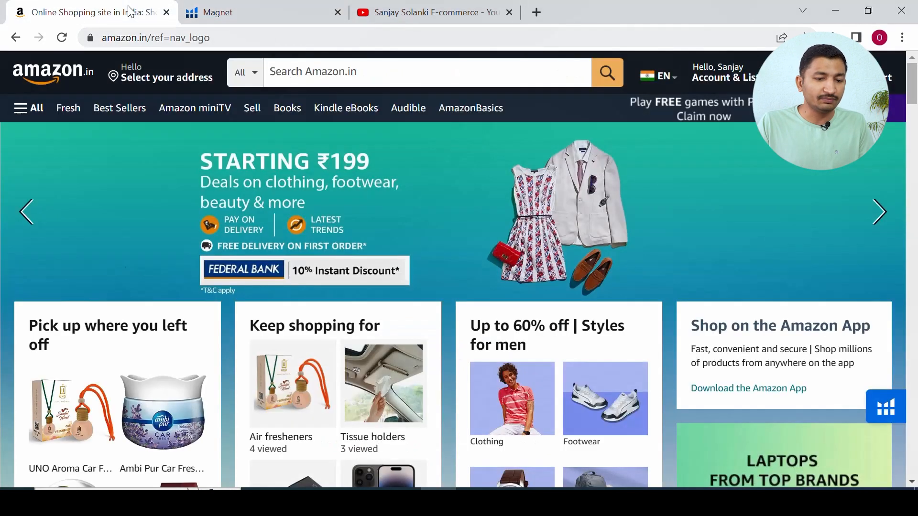
pyautogui.click(129, 114)
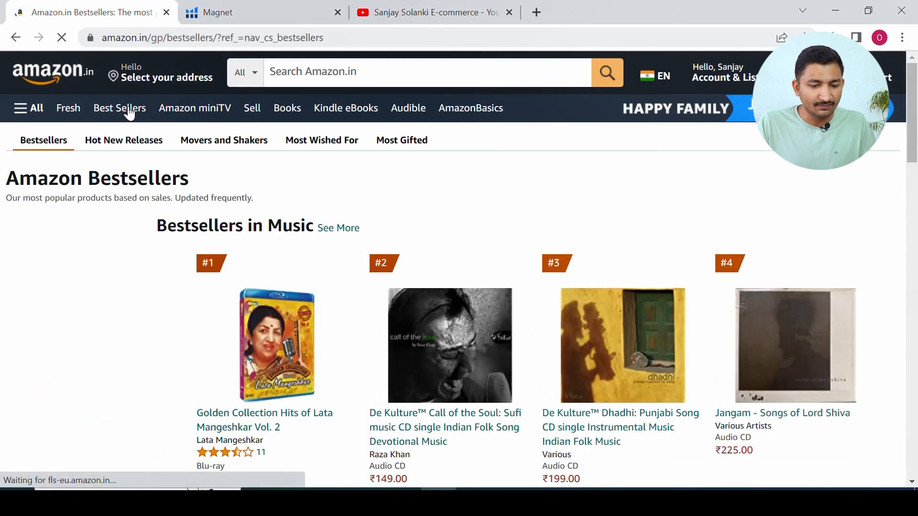
pyautogui.scroll(-1, 127, 207)
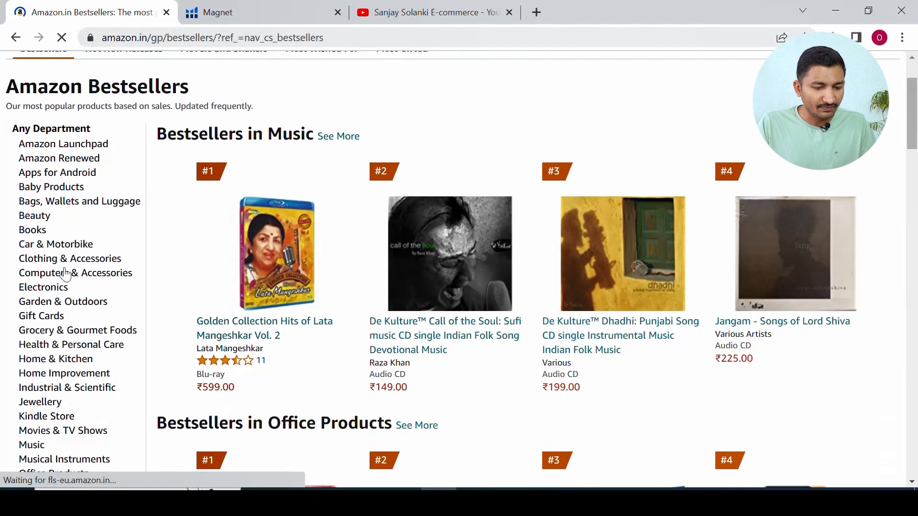
pyautogui.scroll(-1, 67, 265)
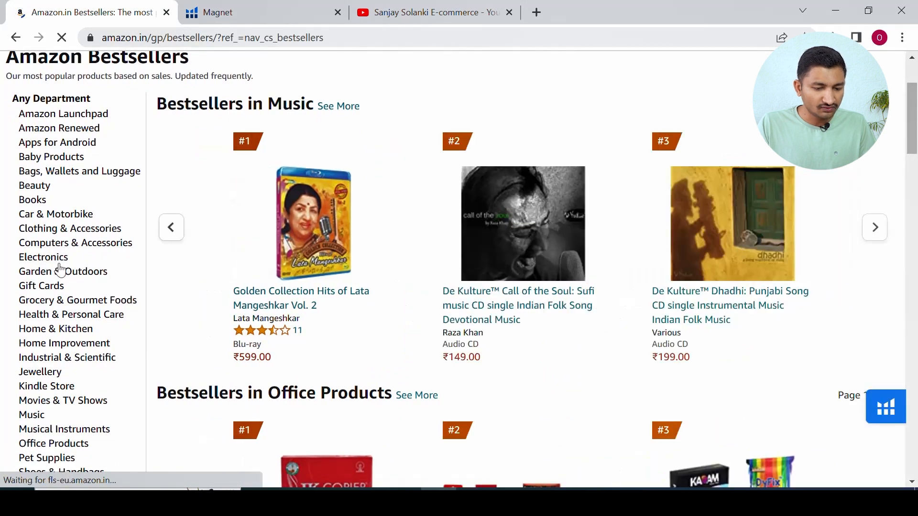
pyautogui.click(47, 287)
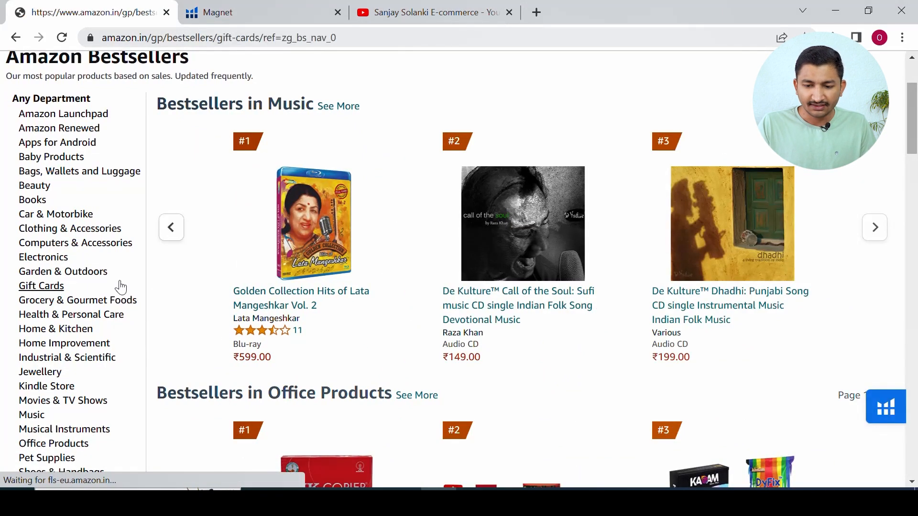
pyautogui.scroll(-6, 345, 261)
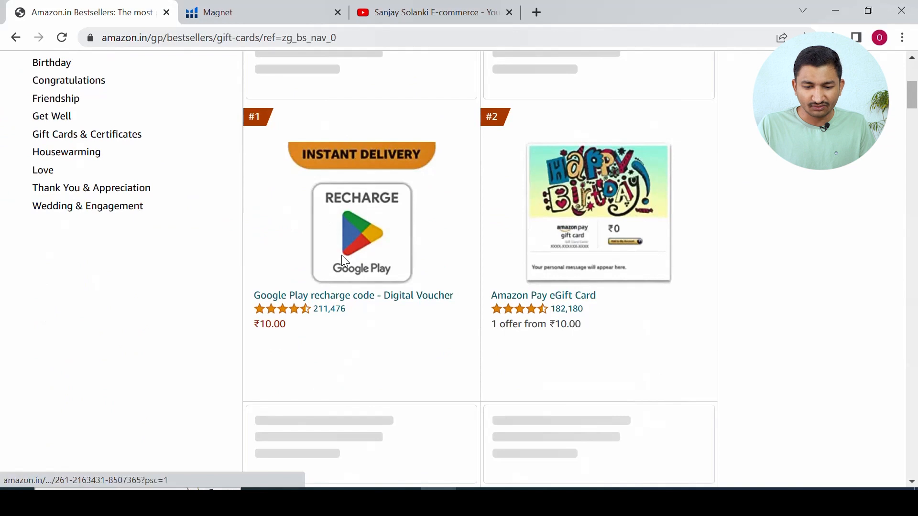
pyautogui.scroll(7, 345, 261)
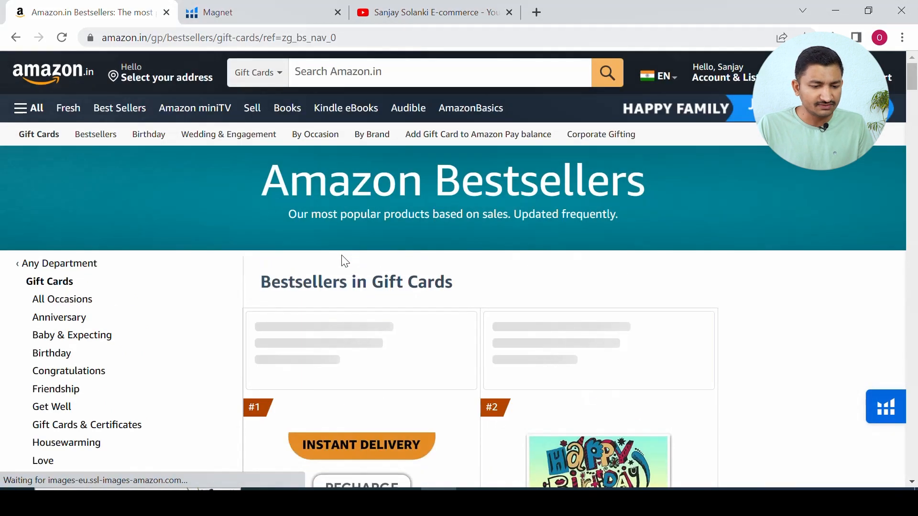
pyautogui.scroll(-1, 342, 260)
pyautogui.click(52, 221)
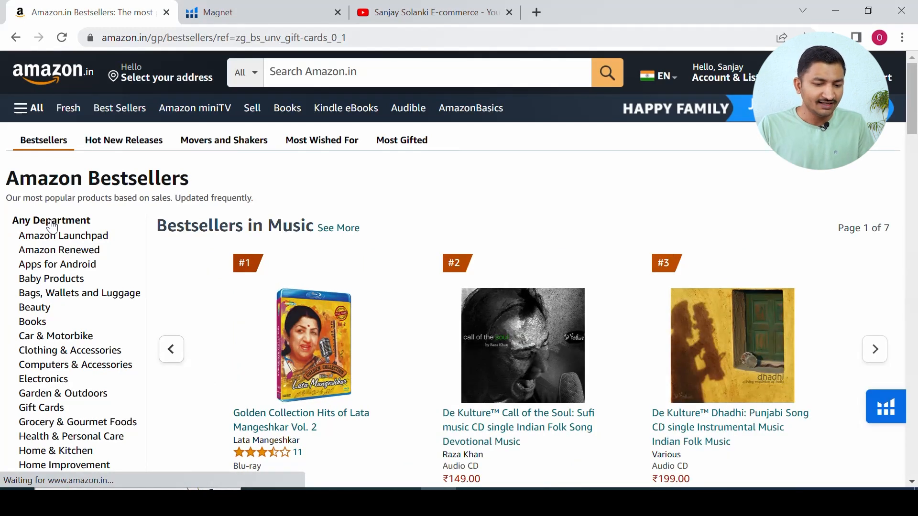
# Step: Browse the Home & Kitchen bestsellers and open the product page of the Pigeon mini handy chopper
pyautogui.scroll(-2, 57, 369)
pyautogui.scroll(-2, 56, 370)
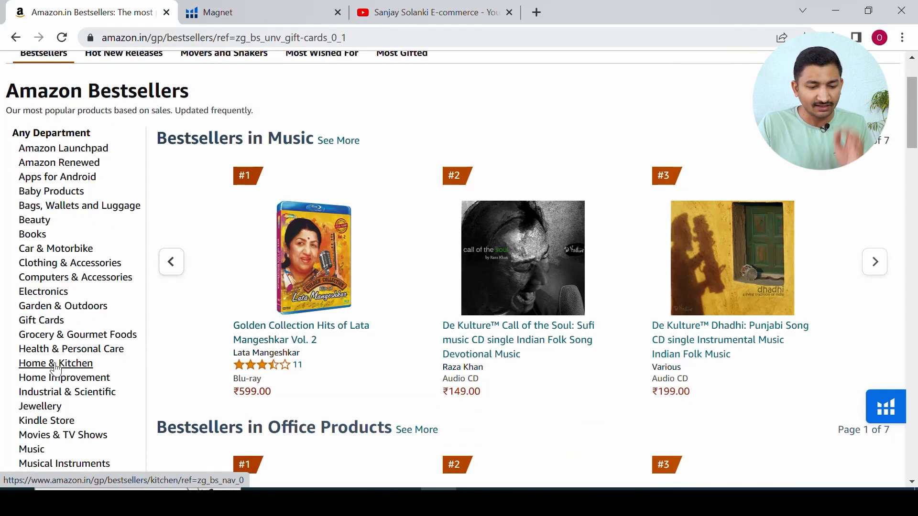
pyautogui.click(57, 365)
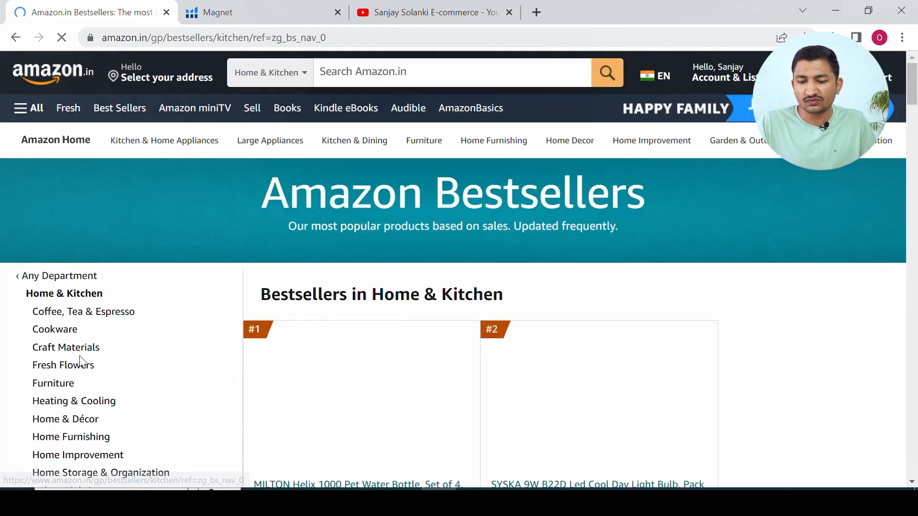
pyautogui.scroll(-3, 675, 240)
pyautogui.scroll(-3, 678, 241)
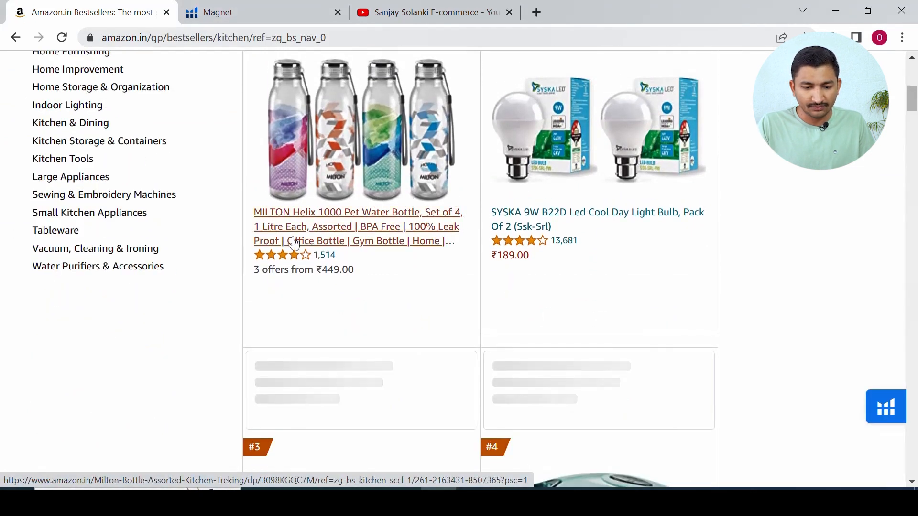
pyautogui.scroll(-5, 758, 297)
pyautogui.click(583, 383)
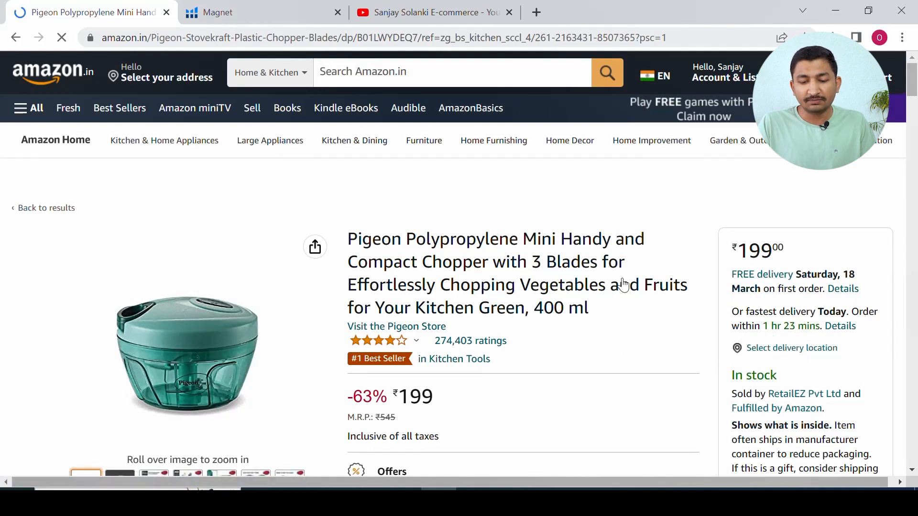
# Step: Copy the word "Chopper" from the product title and get related keywords for it in Helium 10 Magnet
pyautogui.doubleClick(459, 264)
pyautogui.hotkey('ctrl', 'c')
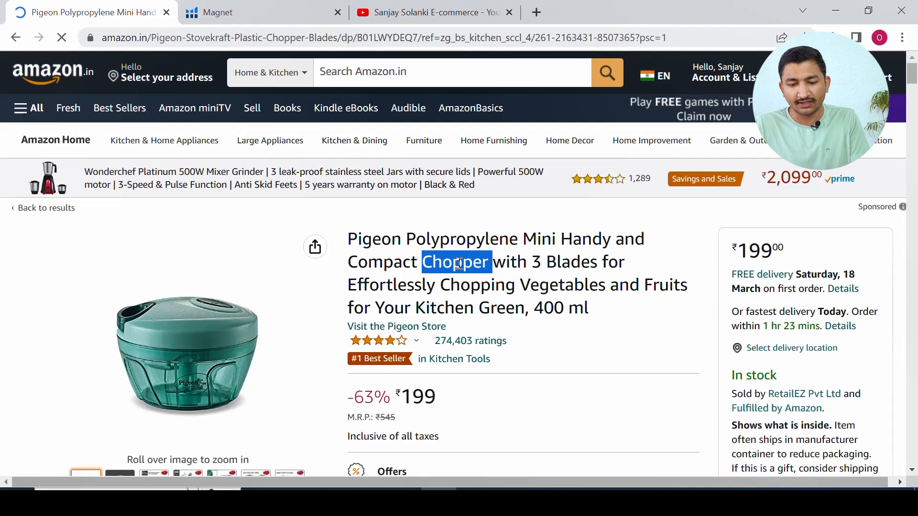
pyautogui.click(251, 10)
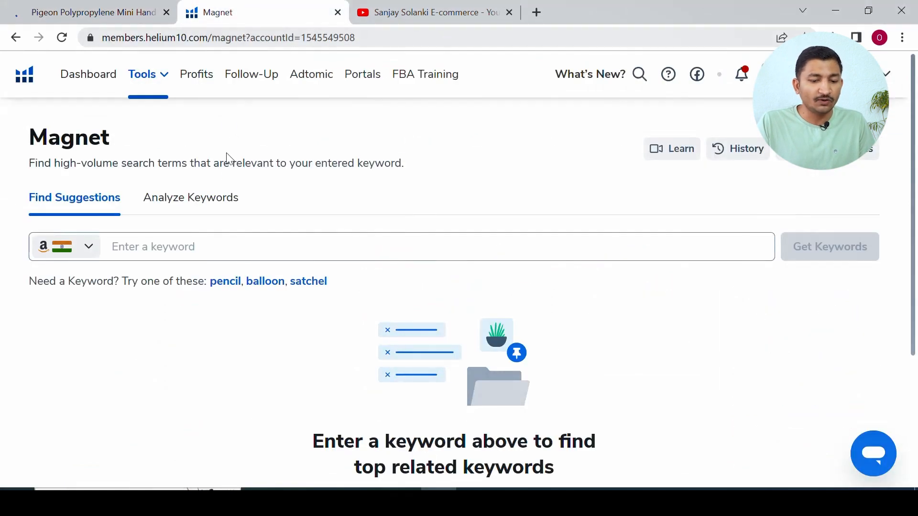
pyautogui.click(206, 248)
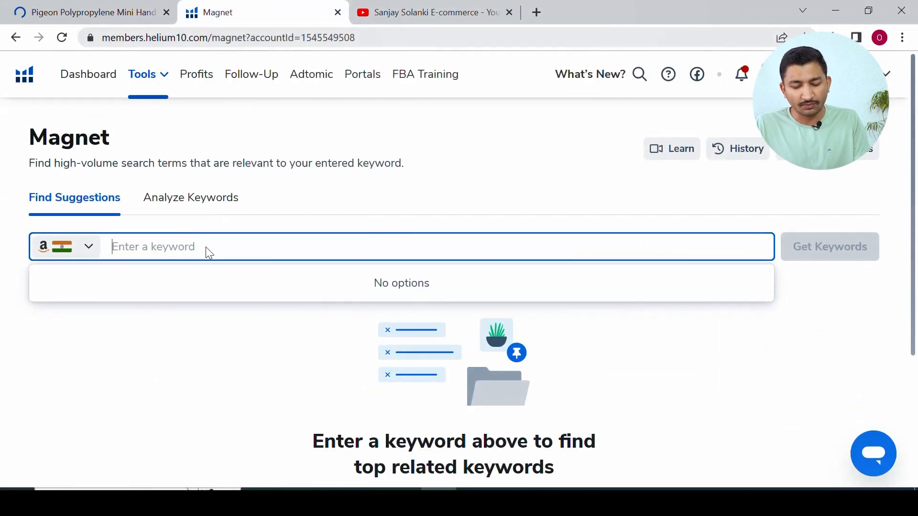
pyautogui.hotkey('ctrl', 'v')
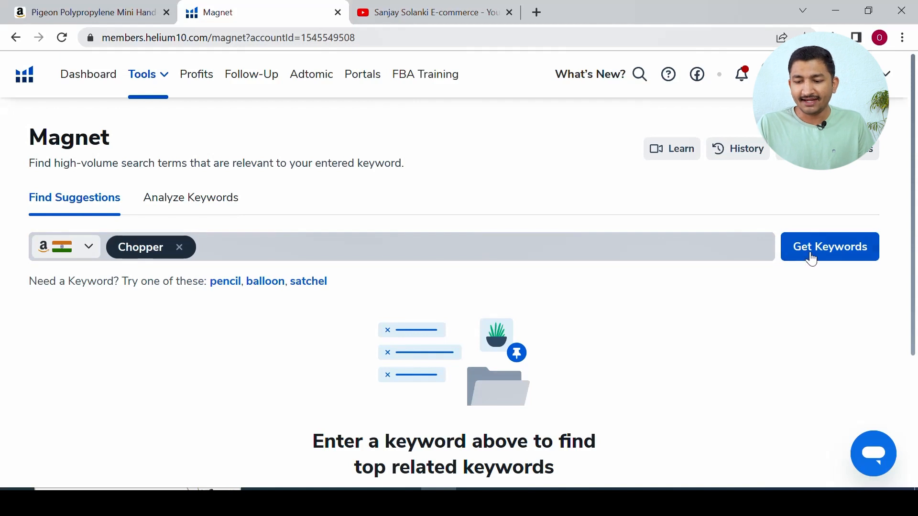
pyautogui.click(814, 260)
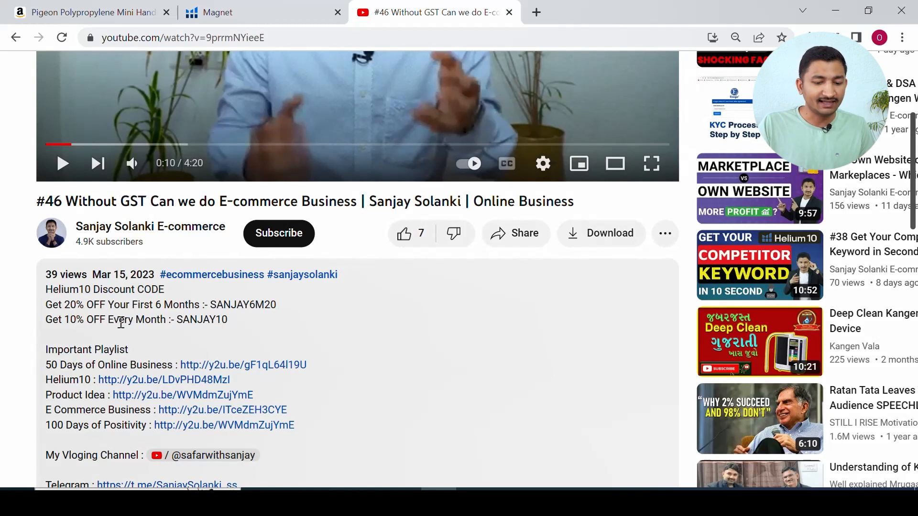
# Step: Read the Helium10 discount offers in the description of the YouTube video about e-commerce without GST
pyautogui.scroll(3, 49, 316)
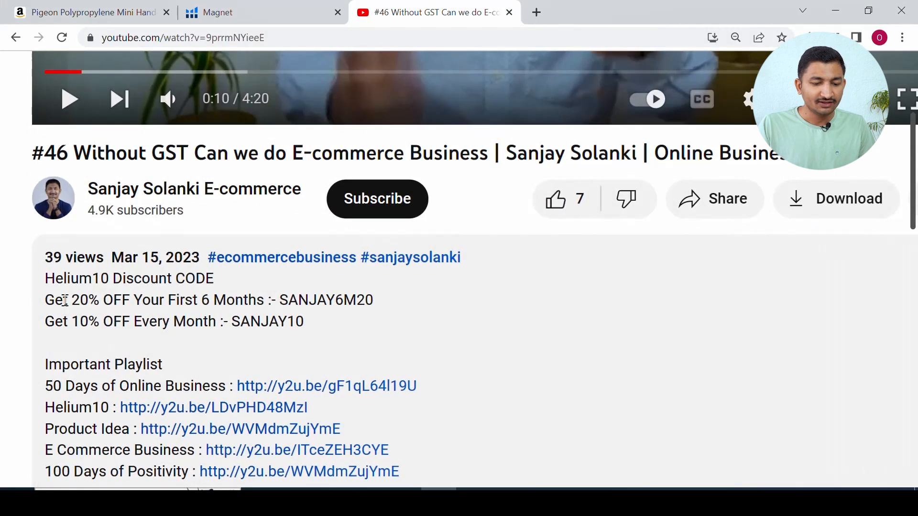
pyautogui.moveTo(69, 300); pyautogui.dragTo(322, 305)
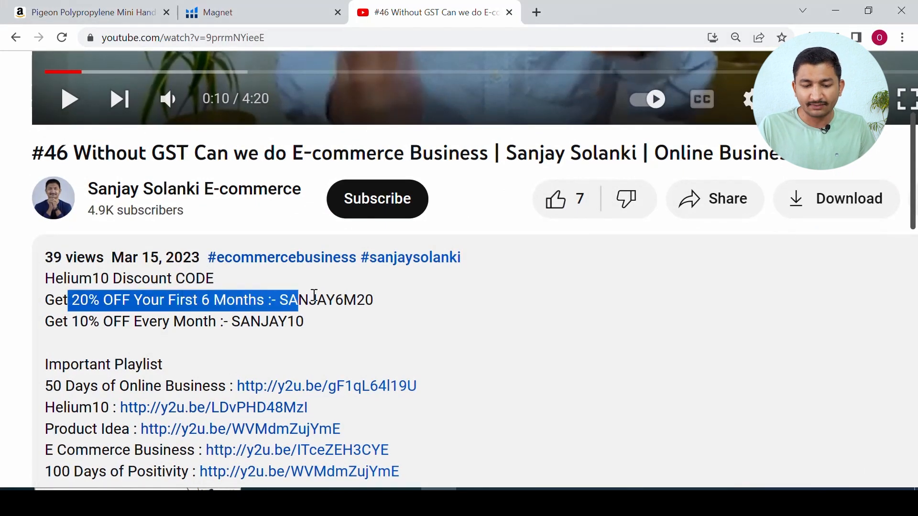
pyautogui.doubleClick(325, 300)
pyautogui.moveTo(74, 321); pyautogui.dragTo(215, 329)
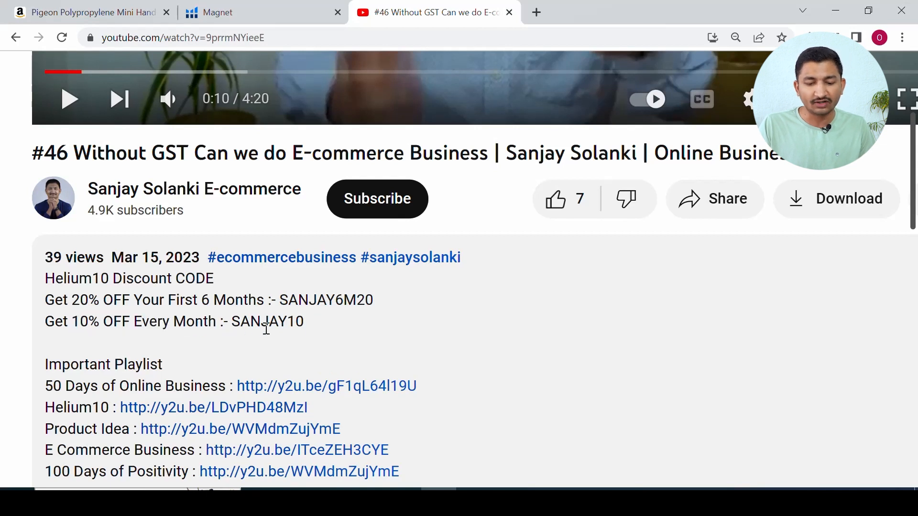
pyautogui.doubleClick(266, 328)
pyautogui.scroll(-5, 267, 329)
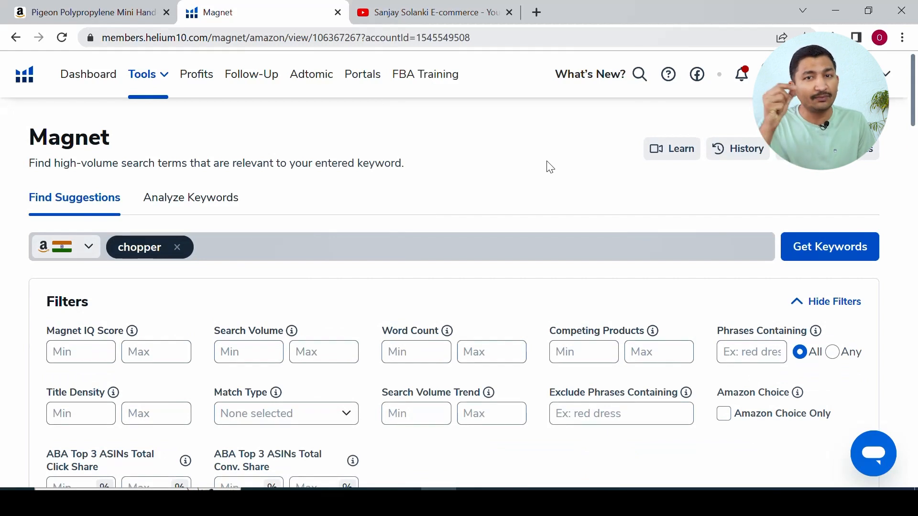
# Step: Examine the Magnet keyword search summary for "chopper", including the filtered keyword count and Word Frequency list
pyautogui.scroll(-7, 512, 261)
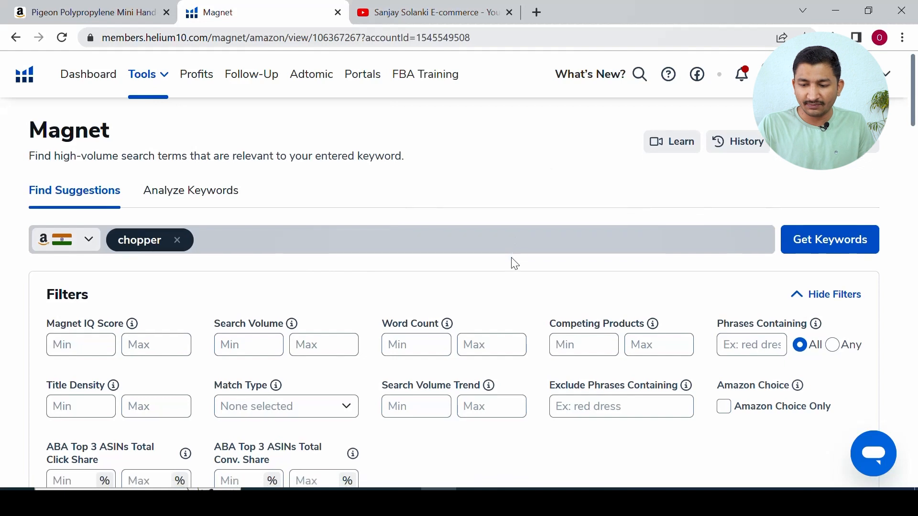
pyautogui.scroll(-4, 515, 263)
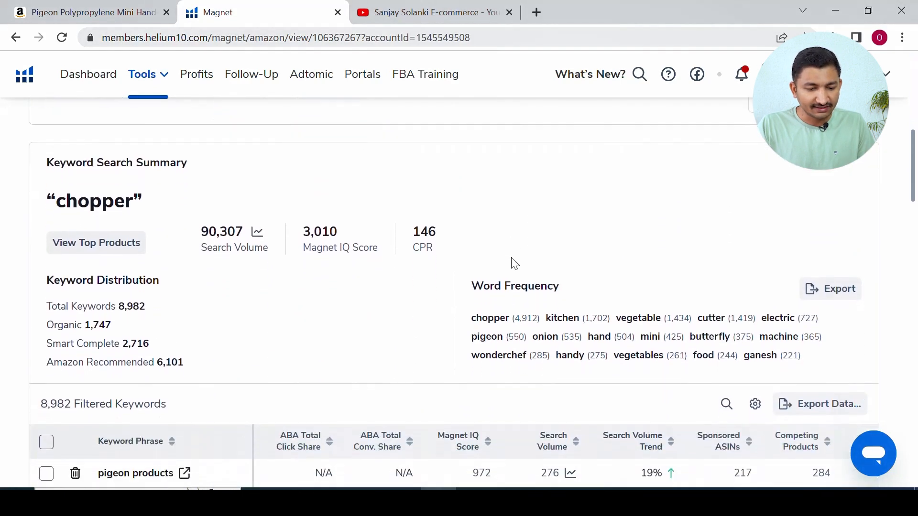
pyautogui.scroll(3, 41, 329)
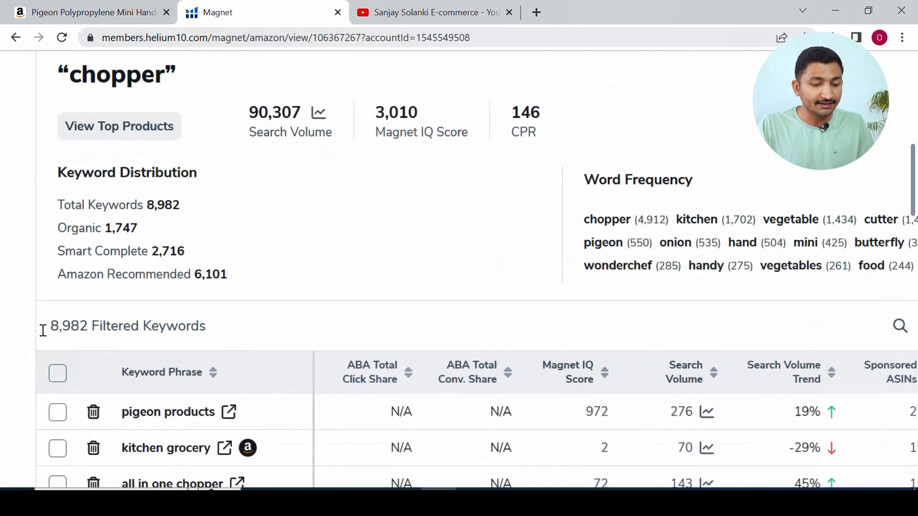
pyautogui.tripleClick(86, 328)
pyautogui.click(123, 323)
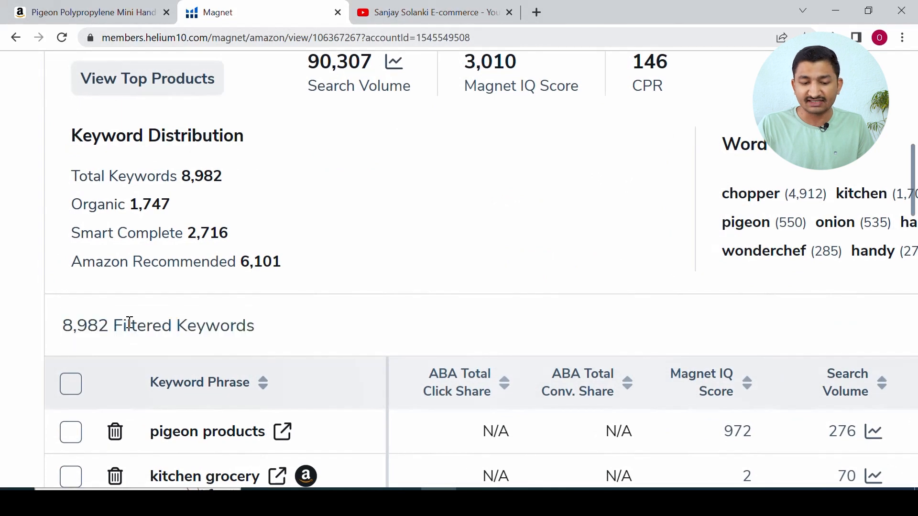
pyautogui.scroll(-3, 129, 323)
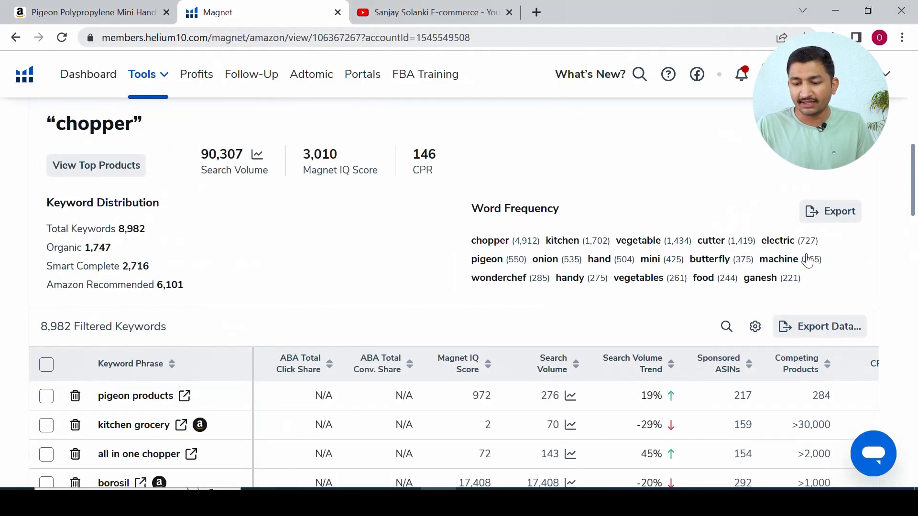
pyautogui.scroll(2, 816, 259)
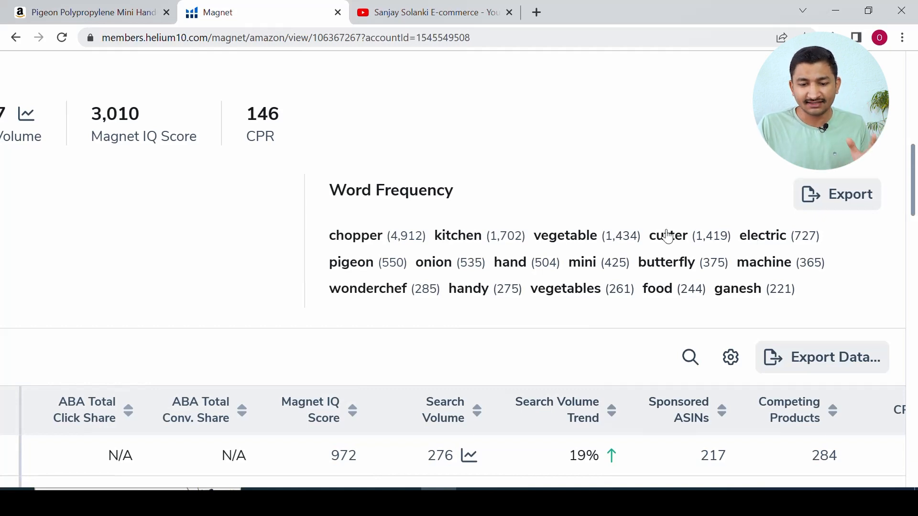
pyautogui.scroll(-3, 620, 242)
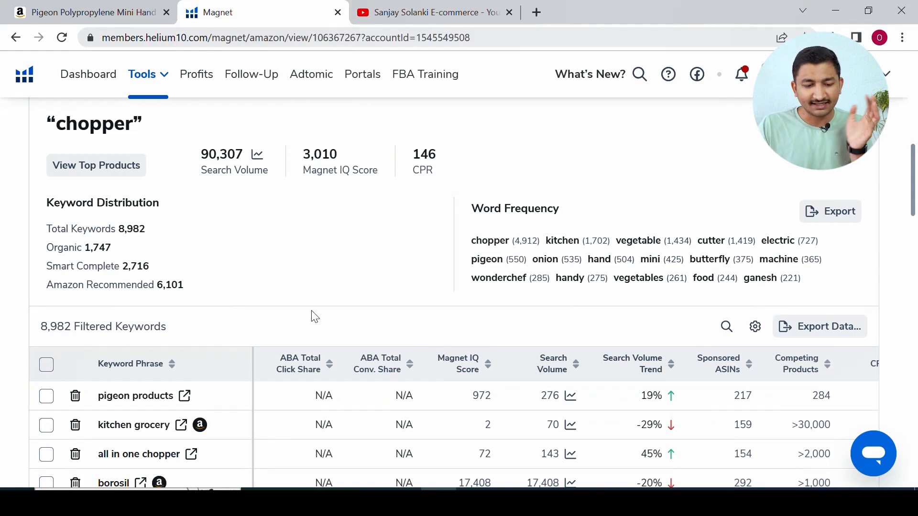
# Step: Sort the filtered keywords table by Search Volume from highest to lowest
pyautogui.scroll(-2, 313, 316)
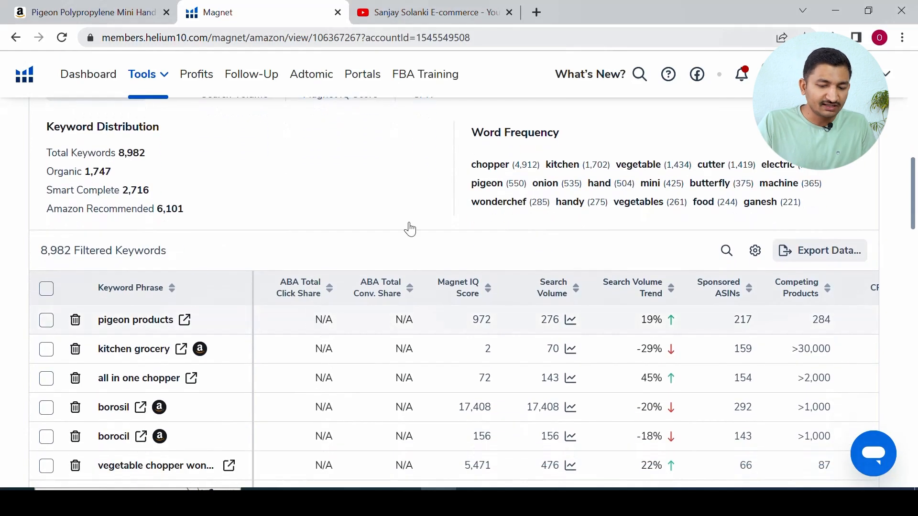
pyautogui.scroll(-1, 414, 226)
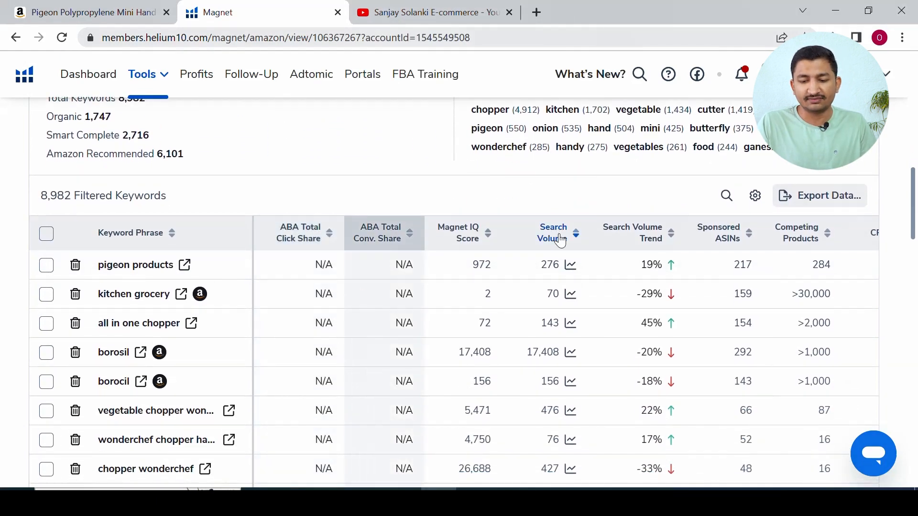
pyautogui.click(555, 237)
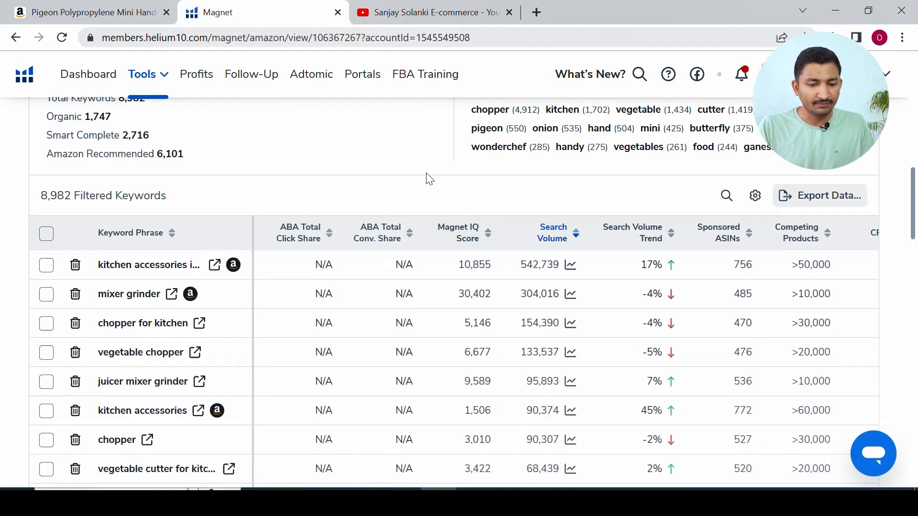
pyautogui.scroll(3, 429, 179)
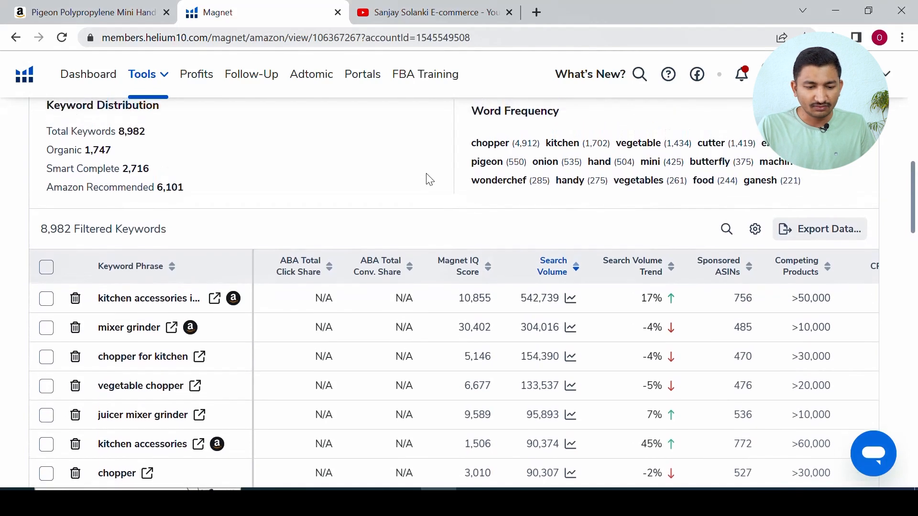
pyautogui.scroll(4, 429, 178)
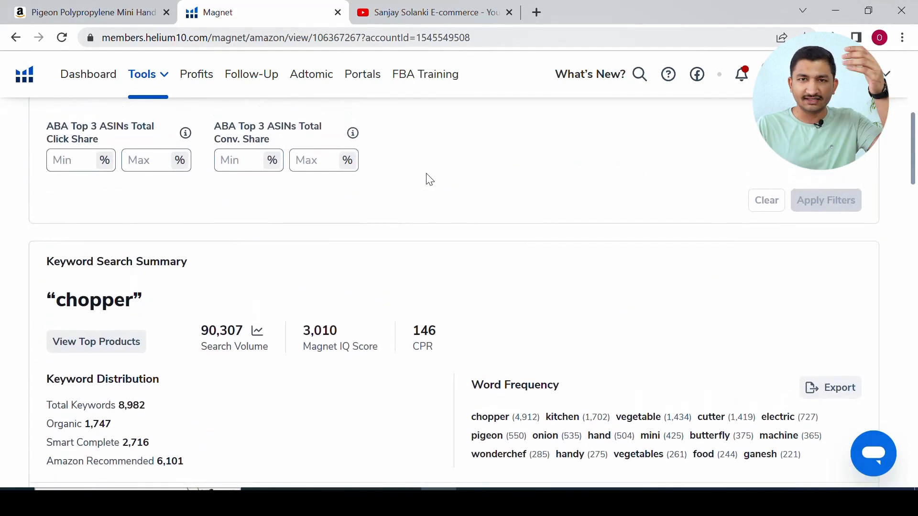
# Step: Set the Magnet keyword filters to a minimum Word Count of 2 and a minimum Search Volume of 1000
pyautogui.scroll(3, 430, 180)
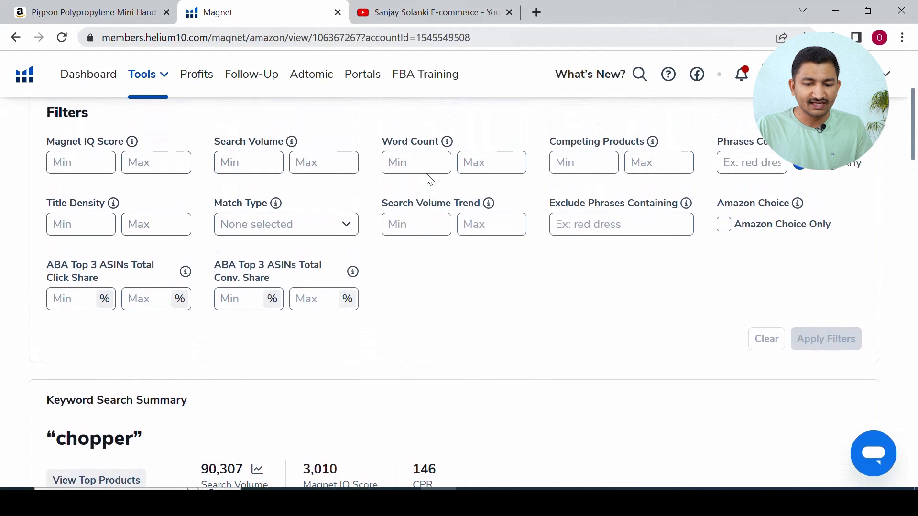
pyautogui.scroll(1, 369, 161)
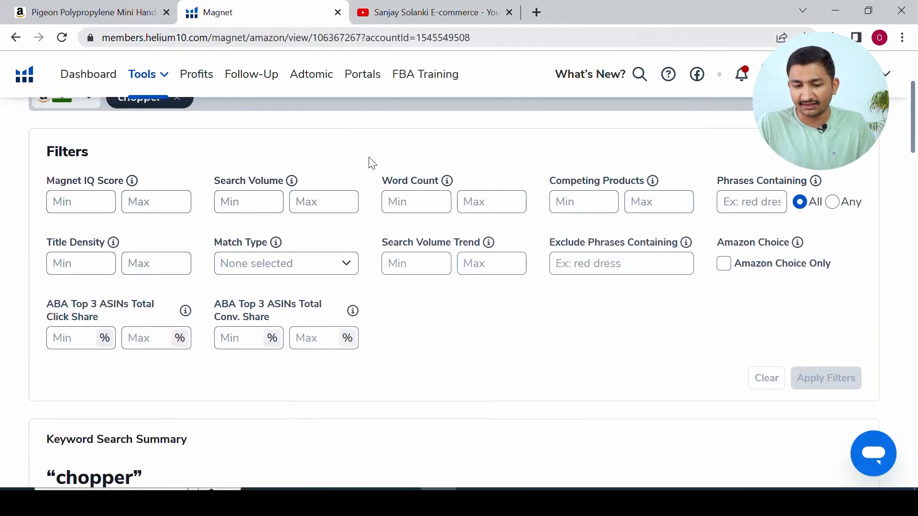
pyautogui.scroll(-1, 389, 215)
pyautogui.click(409, 185)
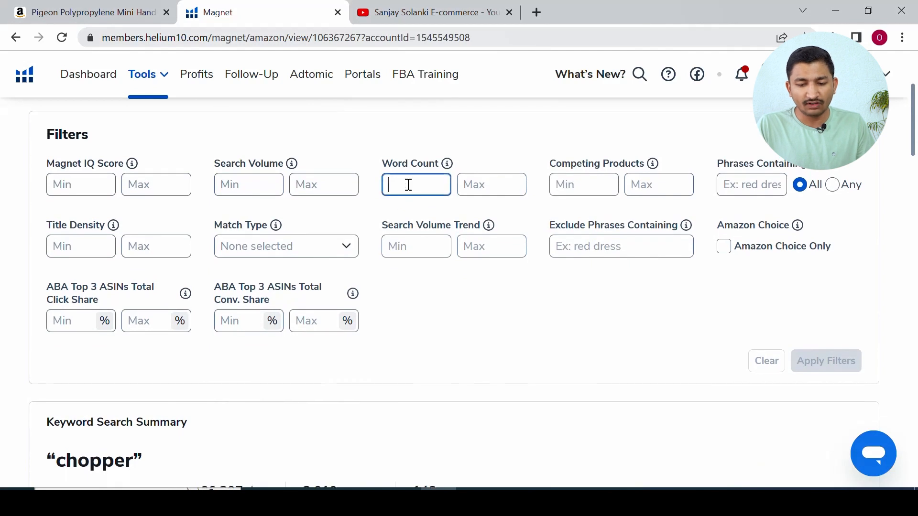
pyautogui.write('2')
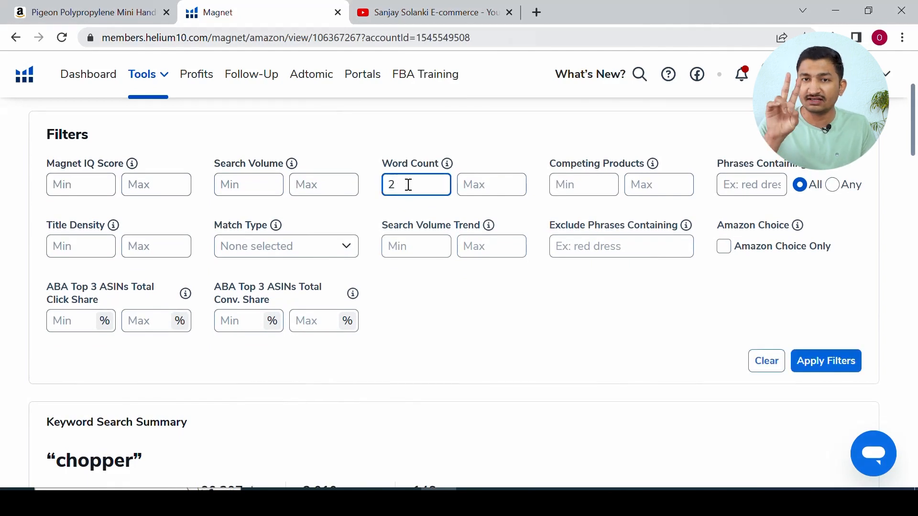
pyautogui.click(263, 183)
pyautogui.write('1000')
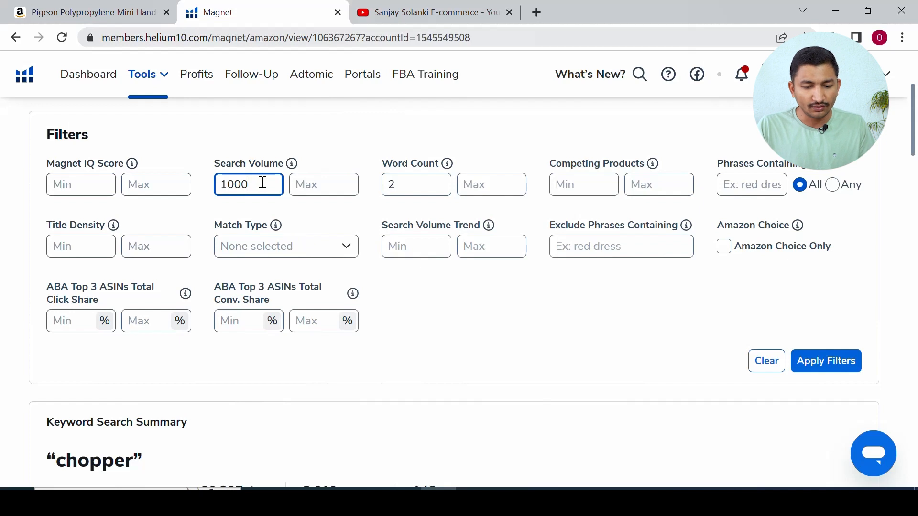
# Step: Restrict the Match Type filter to Organic and apply the filters to the "chopper" keywords
pyautogui.click(312, 245)
pyautogui.click(226, 283)
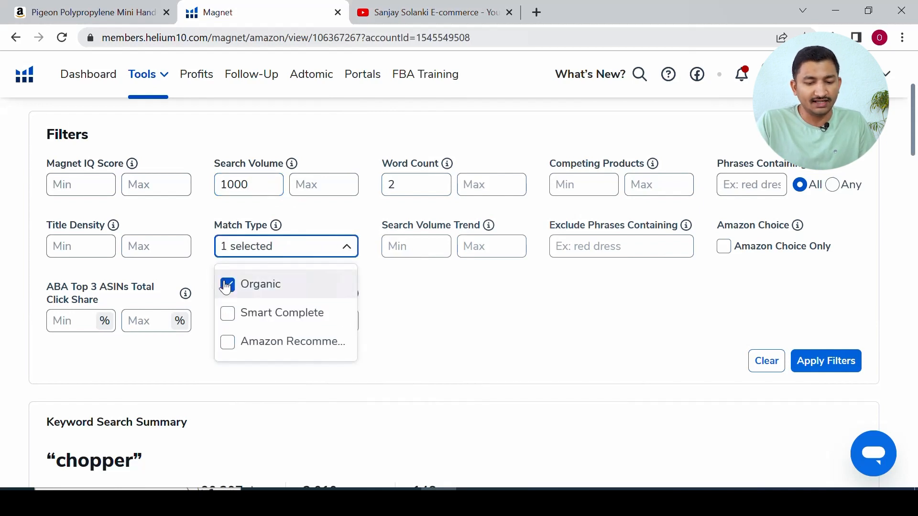
pyautogui.click(416, 294)
pyautogui.scroll(-1, 417, 294)
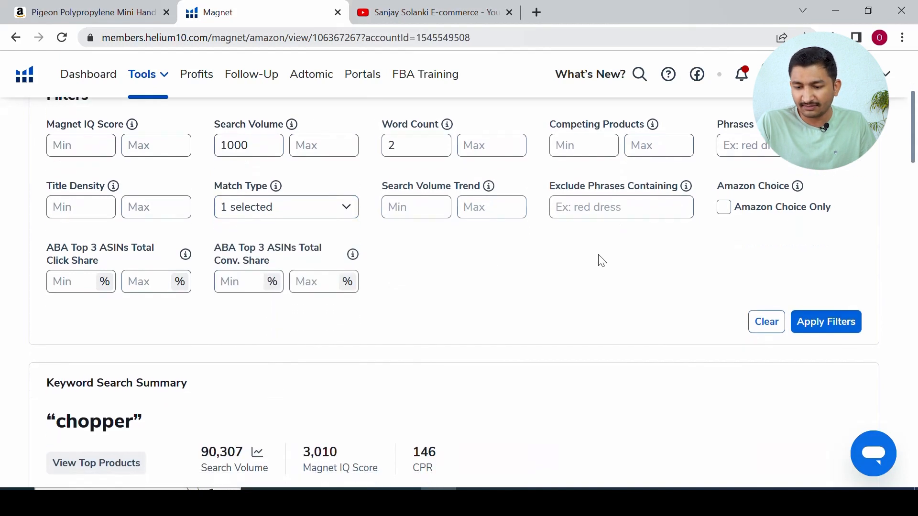
pyautogui.click(825, 322)
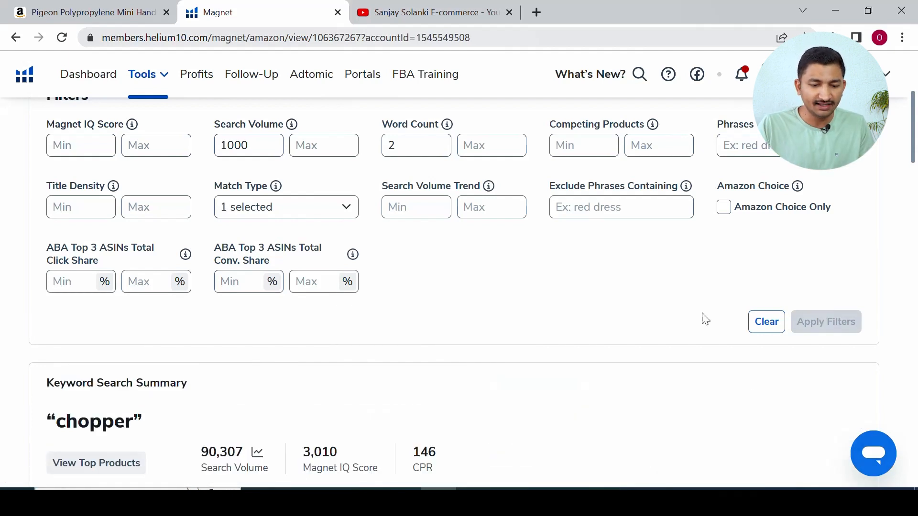
# Step: Widen the Keyword Phrase column of the filtered keywords table so that the long phrases fit in full
pyautogui.scroll(-6, 604, 308)
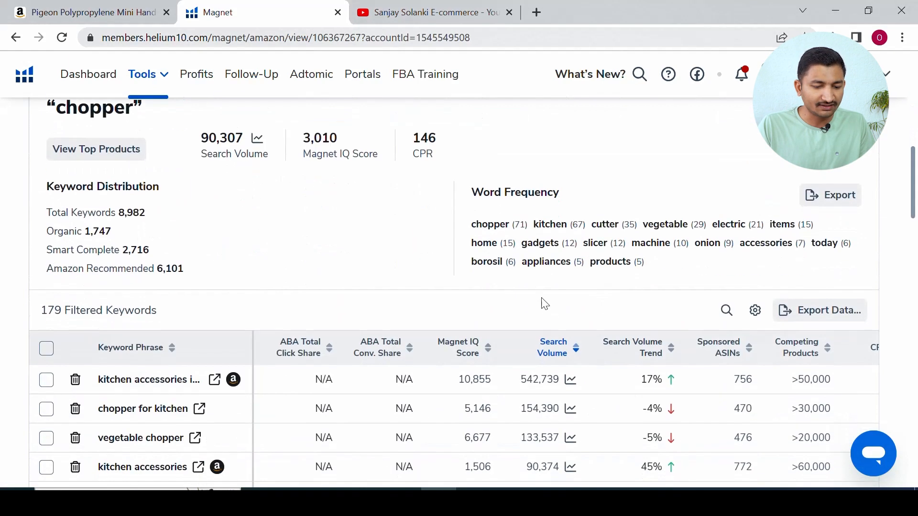
pyautogui.scroll(5, 46, 318)
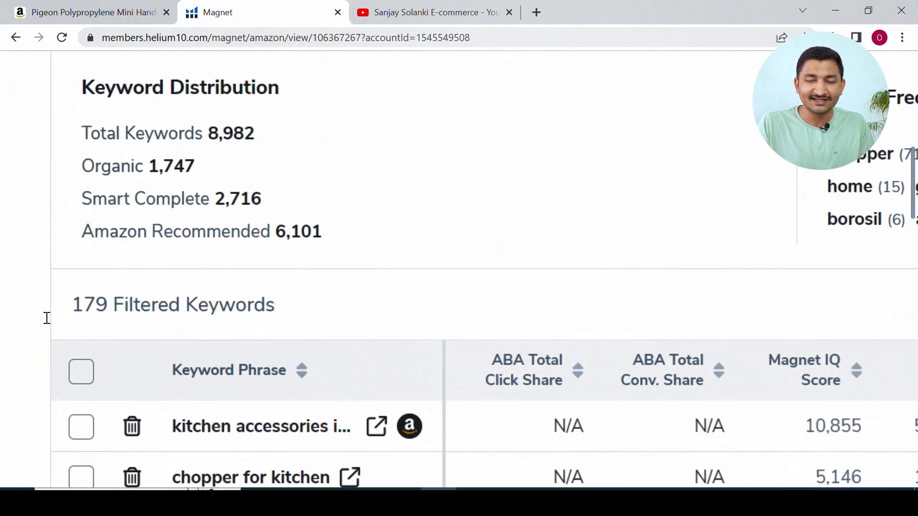
pyautogui.scroll(-5, 46, 318)
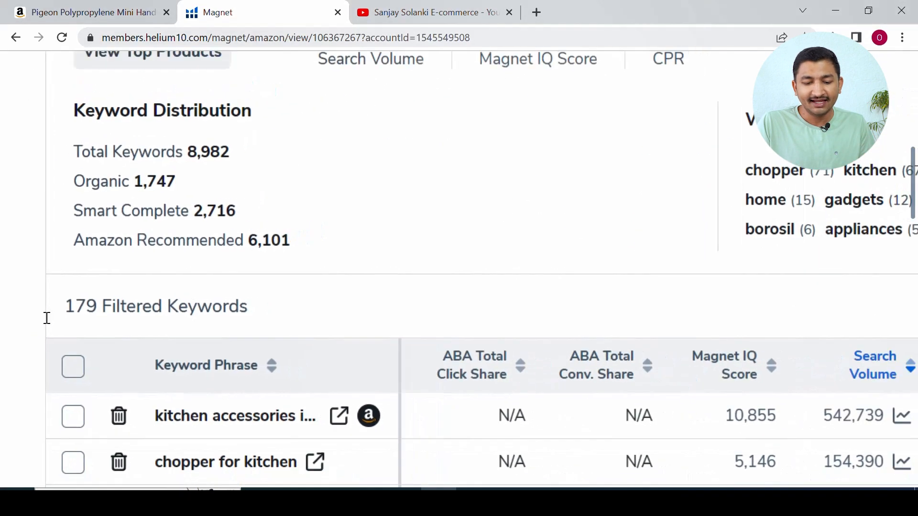
pyautogui.scroll(-2, 47, 318)
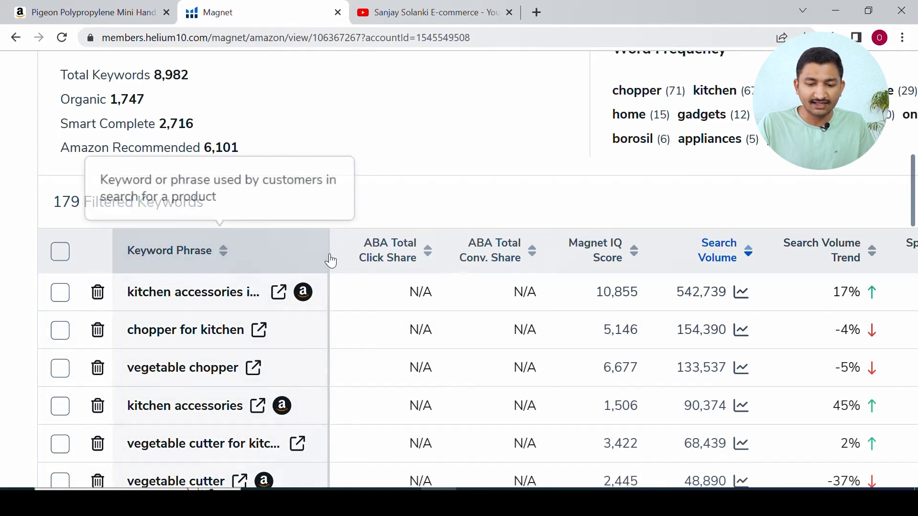
pyautogui.moveTo(328, 247); pyautogui.dragTo(440, 248)
pyautogui.scroll(-1, 375, 207)
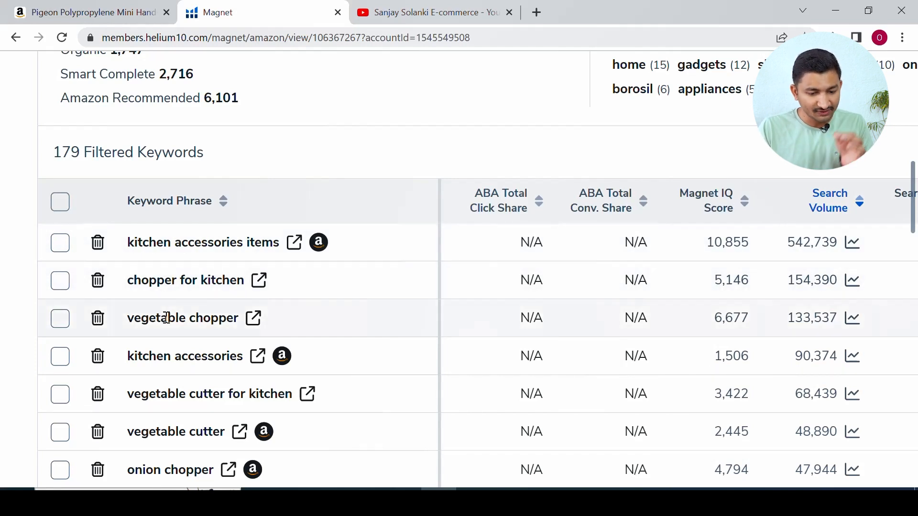
# Step: Copy the brand word "borosil" from the Word Frequency list into the Exclude Phrases Containing filter
pyautogui.scroll(-1, 170, 341)
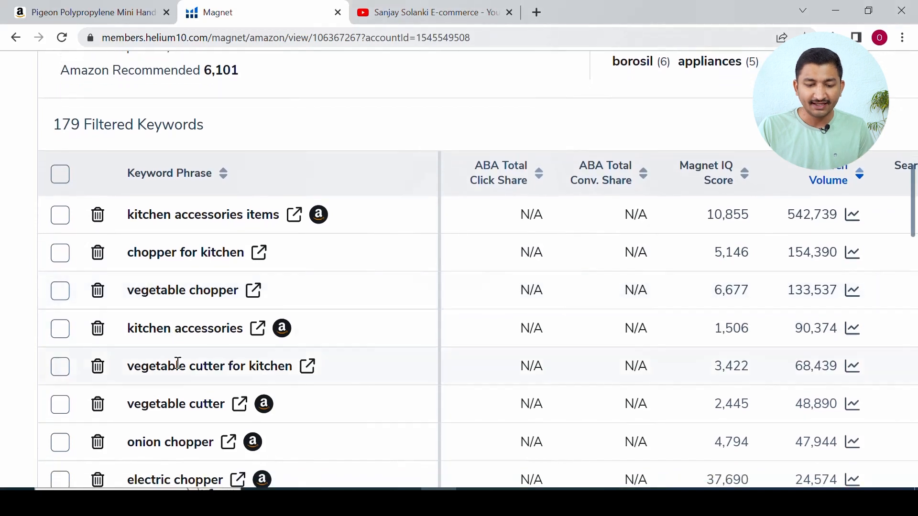
pyautogui.scroll(-3, 241, 366)
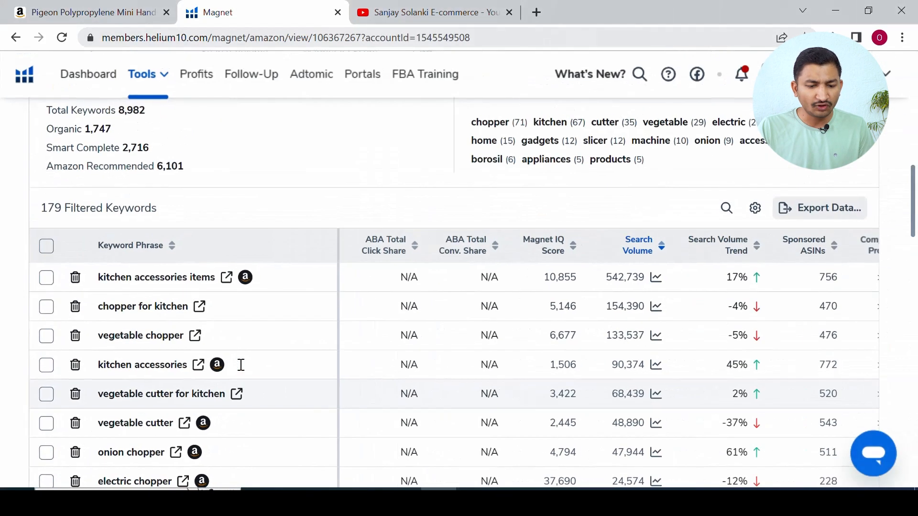
pyautogui.scroll(1, 383, 261)
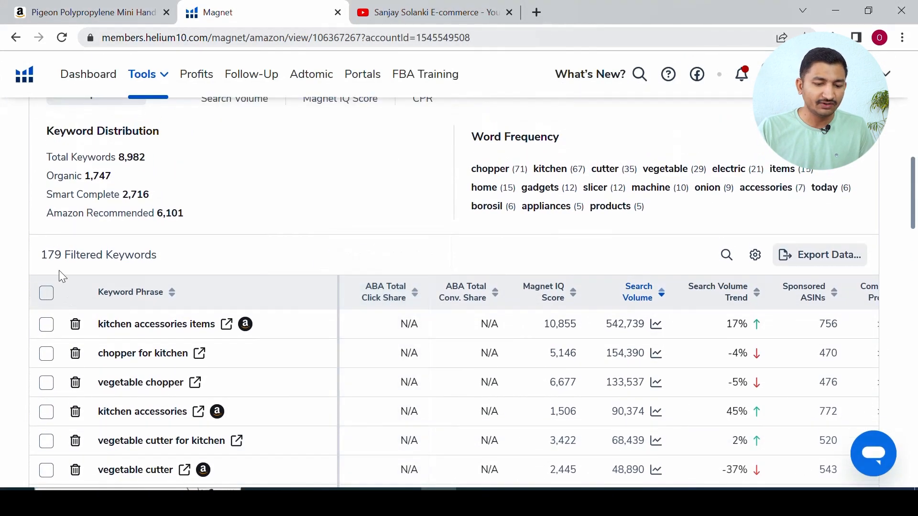
pyautogui.scroll(1, 352, 253)
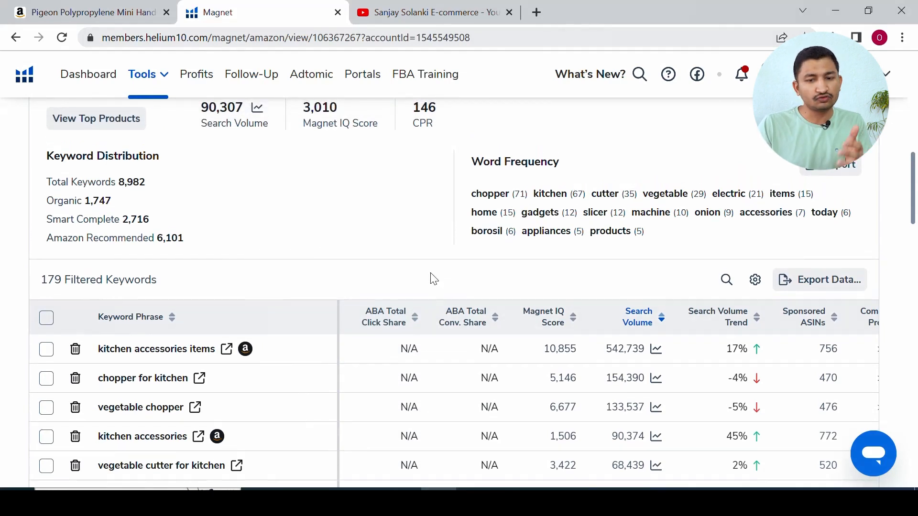
pyautogui.moveTo(474, 241); pyautogui.dragTo(507, 244)
pyautogui.hotkey('ctrl', 'c')
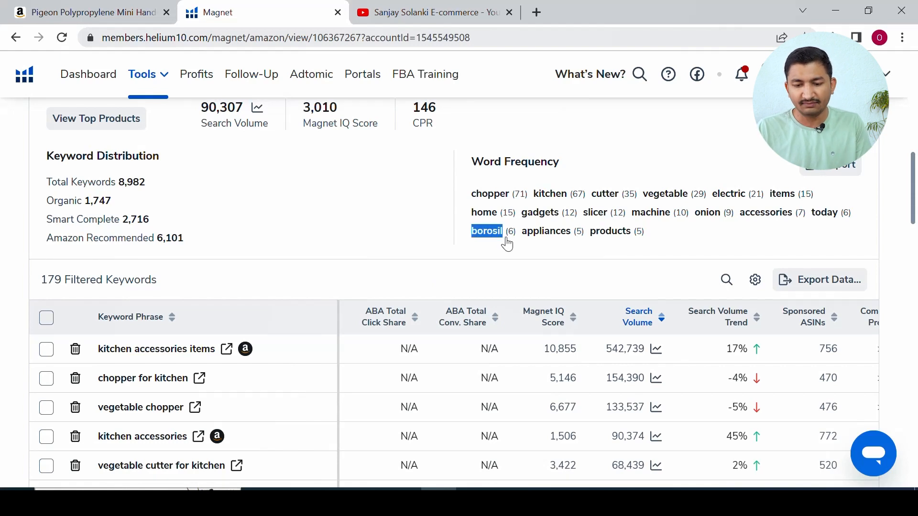
pyautogui.scroll(3, 508, 244)
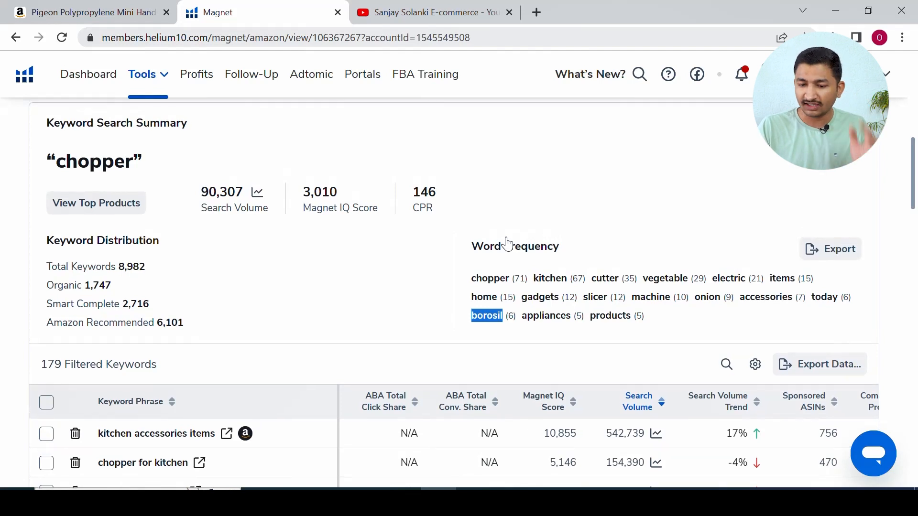
pyautogui.scroll(1, 508, 245)
pyautogui.scroll(5, 508, 245)
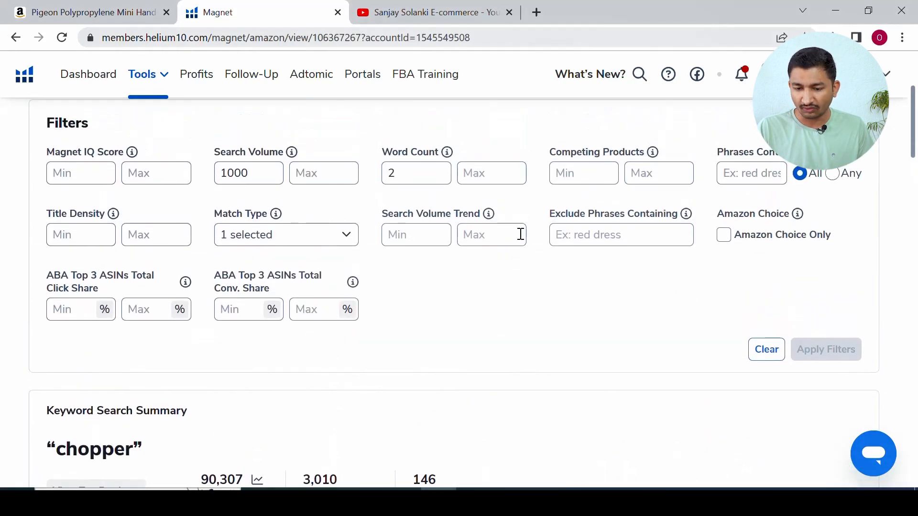
pyautogui.doubleClick(573, 214)
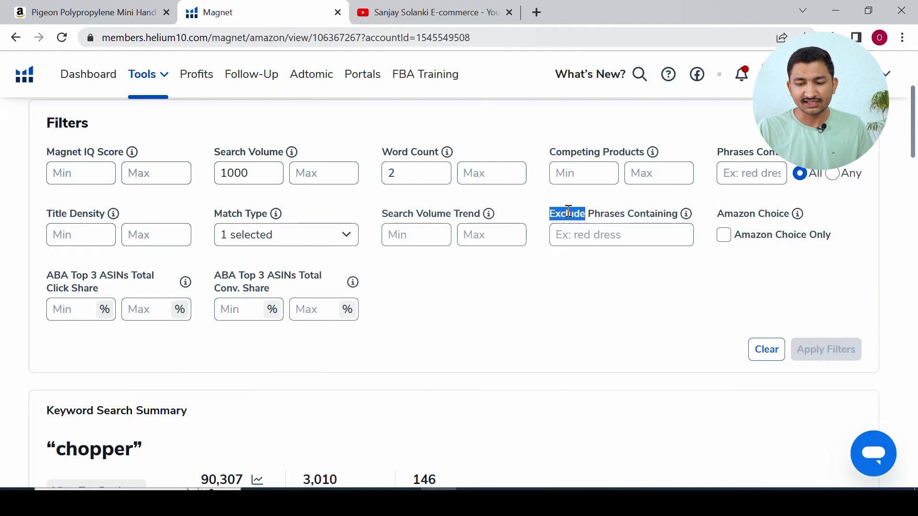
pyautogui.click(577, 242)
pyautogui.hotkey('ctrl', 'v')
# Step: Add "products" from the Word Frequency list to the excluded phrases, separated by a comma
pyautogui.scroll(-7, 576, 242)
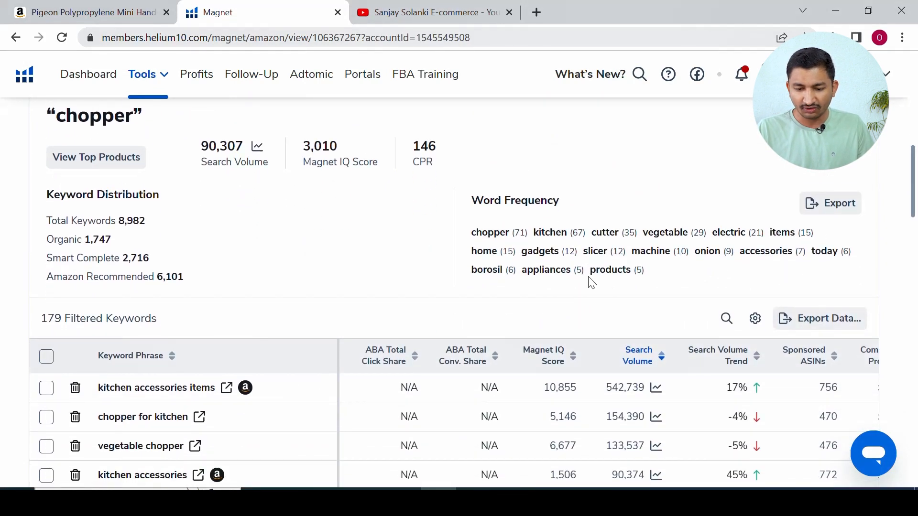
pyautogui.moveTo(592, 281); pyautogui.dragTo(632, 281)
pyautogui.hotkey('ctrl', 'c')
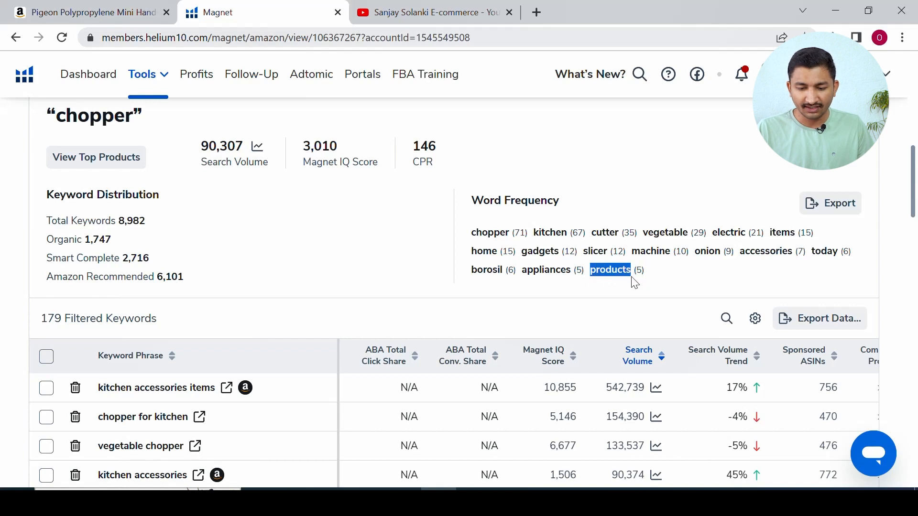
pyautogui.scroll(6, 631, 281)
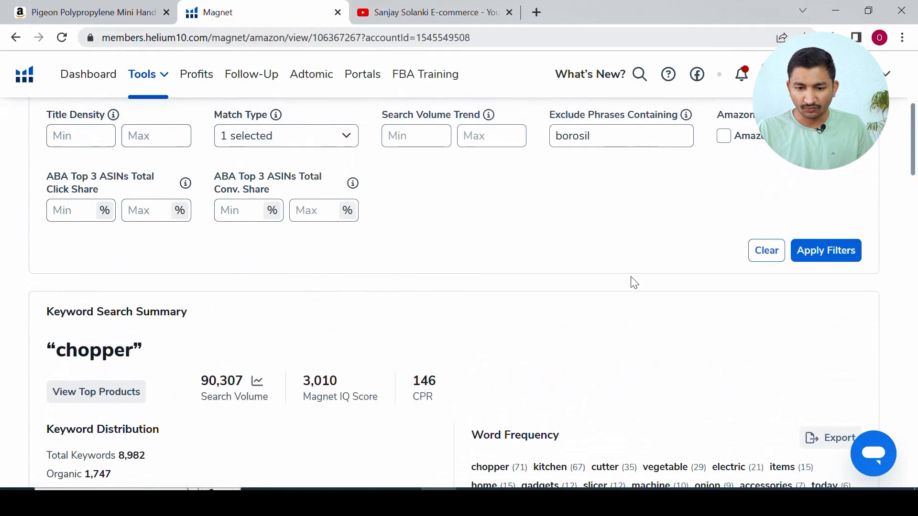
pyautogui.click(622, 203)
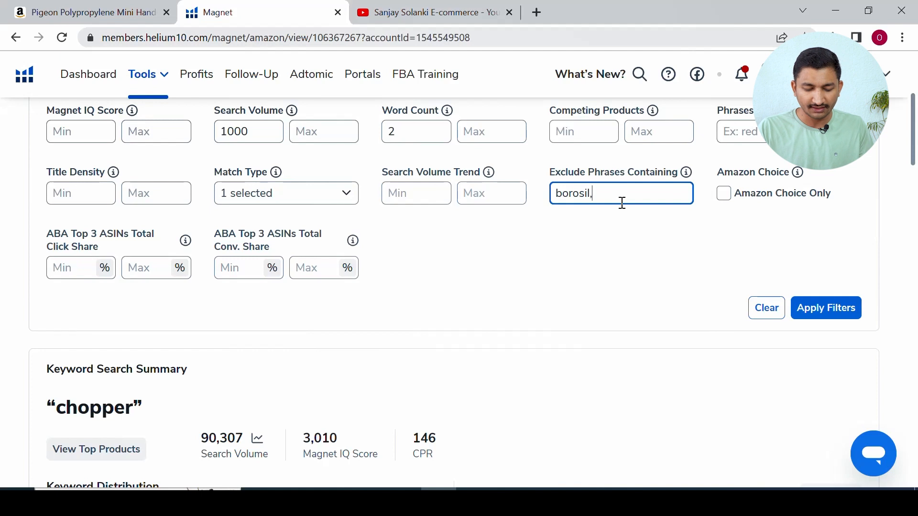
pyautogui.write(',')
pyautogui.hotkey('ctrl', 'v')
# Step: Add the Word Frequency term "today" to the comma-separated excluded phrases
pyautogui.scroll(-6, 622, 202)
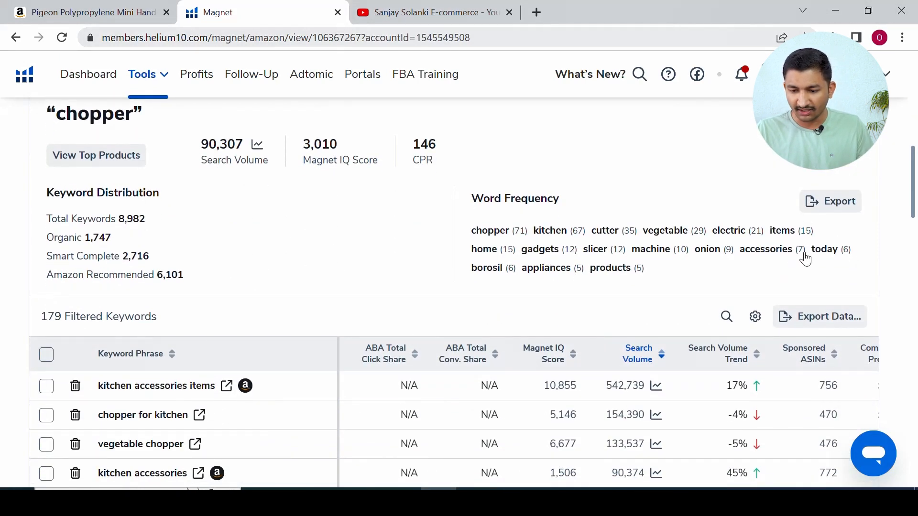
pyautogui.moveTo(814, 254); pyautogui.dragTo(839, 255)
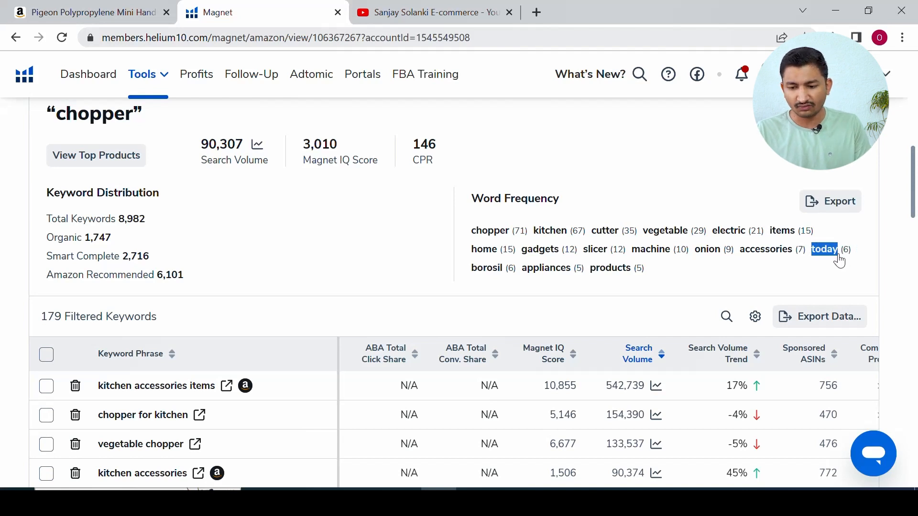
pyautogui.scroll(5, 840, 261)
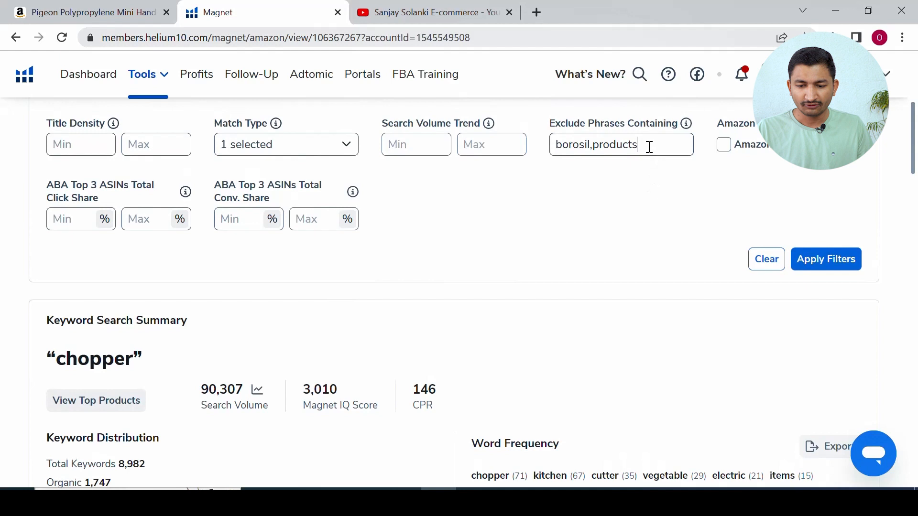
pyautogui.click(650, 147)
pyautogui.write(',today')
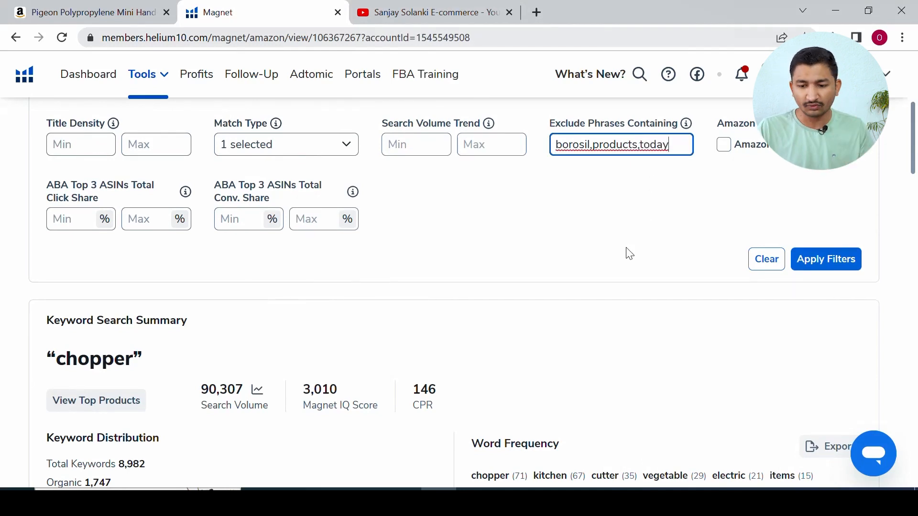
# Step: Copy "home" from the Word Frequency list and append it to the excluded phrases after a comma
pyautogui.scroll(-4, 627, 254)
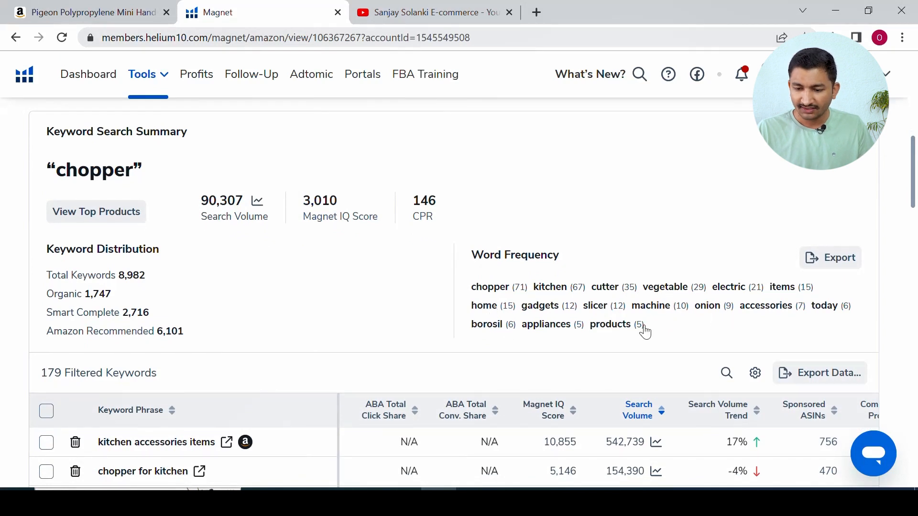
pyautogui.moveTo(473, 308); pyautogui.dragTo(499, 318)
pyautogui.hotkey('ctrl', 'c')
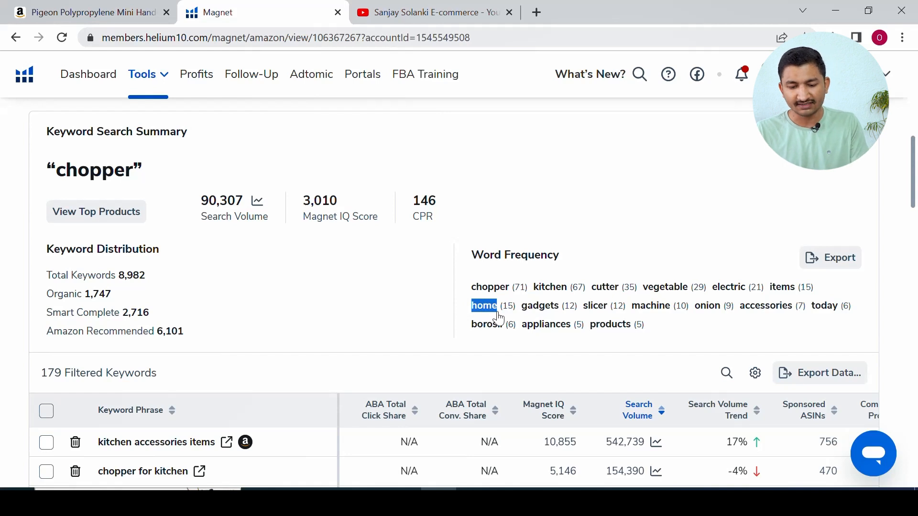
pyautogui.scroll(5, 496, 323)
pyautogui.click(677, 212)
pyautogui.write(',products,today,')
pyautogui.hotkey('ctrl', 'v')
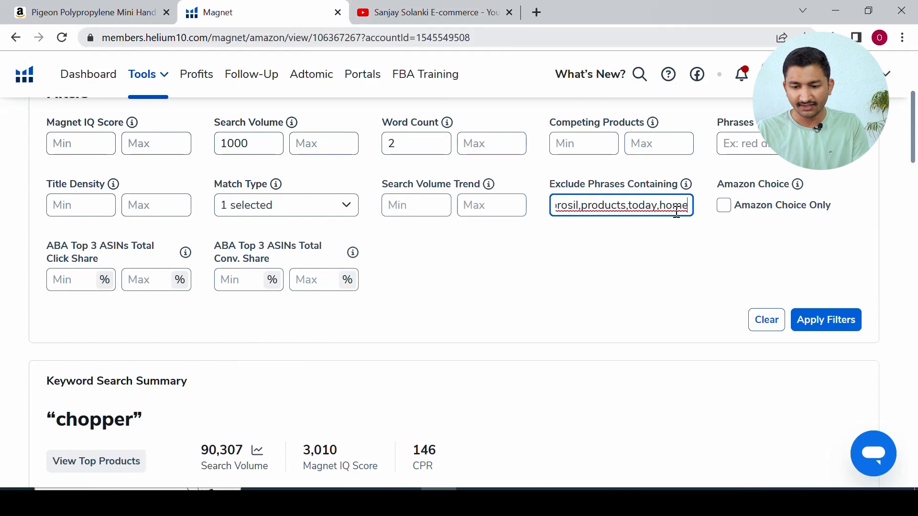
# Step: Check the Word Frequency list for other unwanted words and apply the filters with the excluded phrases
pyautogui.scroll(-5, 640, 252)
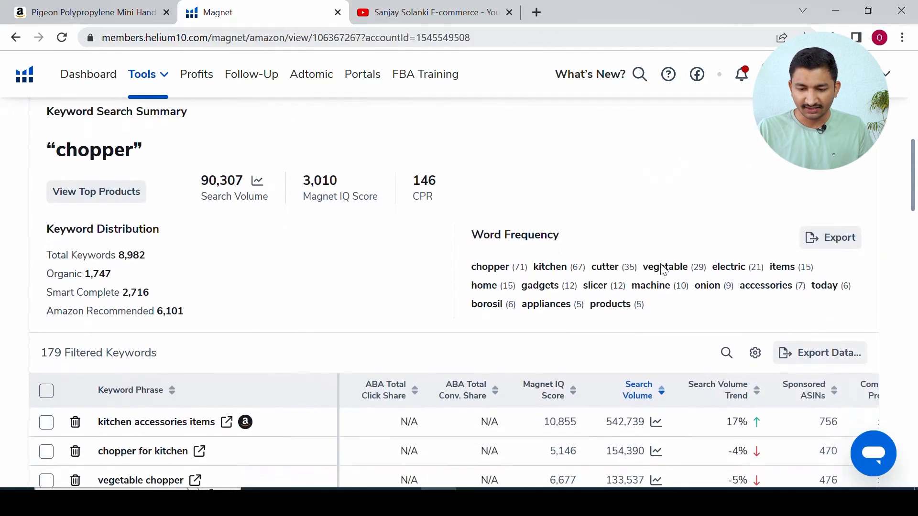
pyautogui.scroll(2, 599, 291)
pyautogui.scroll(-1, 599, 291)
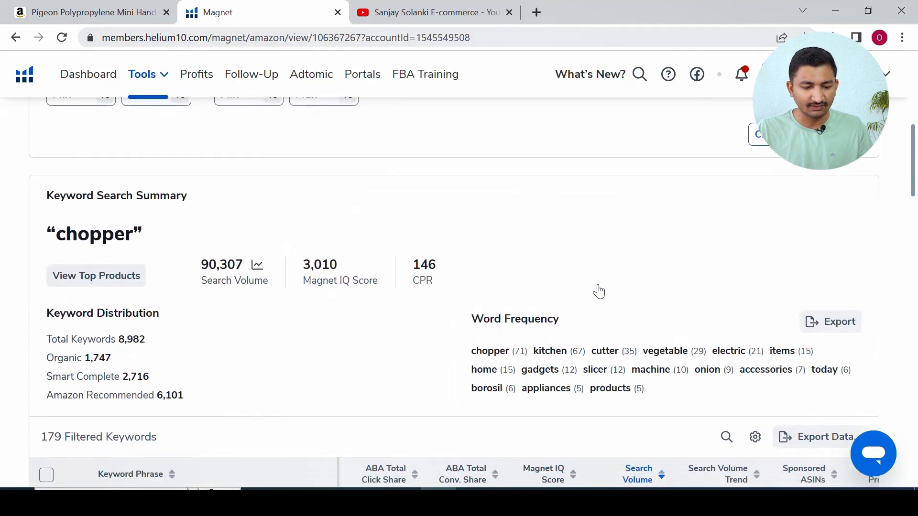
pyautogui.scroll(1, 794, 174)
pyautogui.click(825, 135)
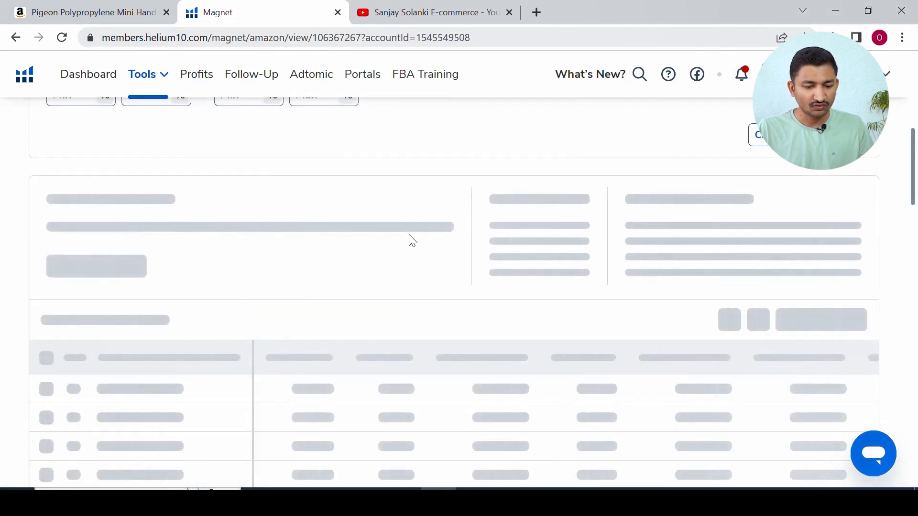
# Step: Set the minimum search volume to 1499 and apply the filters
pyautogui.scroll(-1, 147, 341)
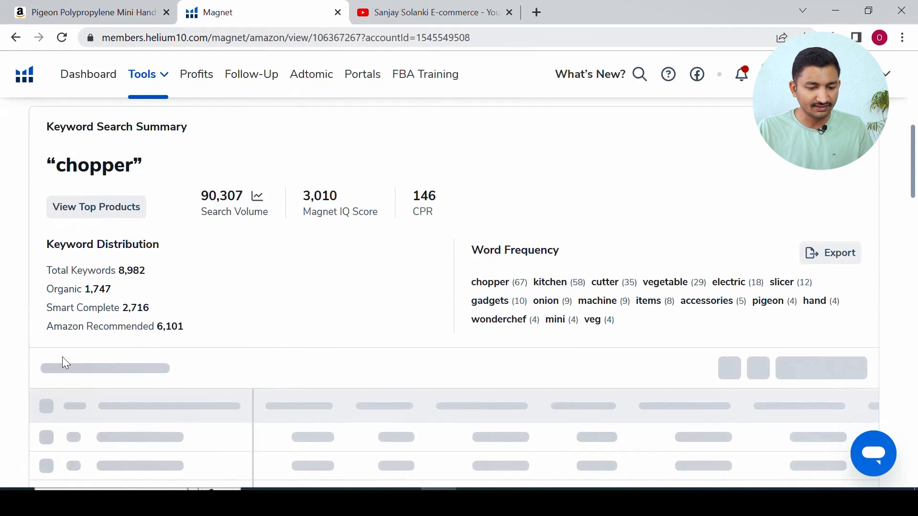
pyautogui.scroll(-1, 205, 342)
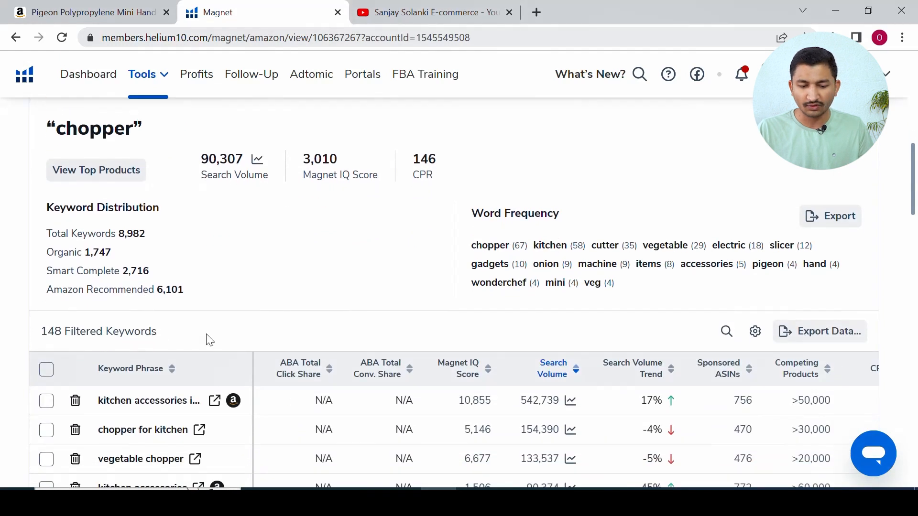
pyautogui.scroll(-1, 251, 339)
pyautogui.scroll(4, 250, 339)
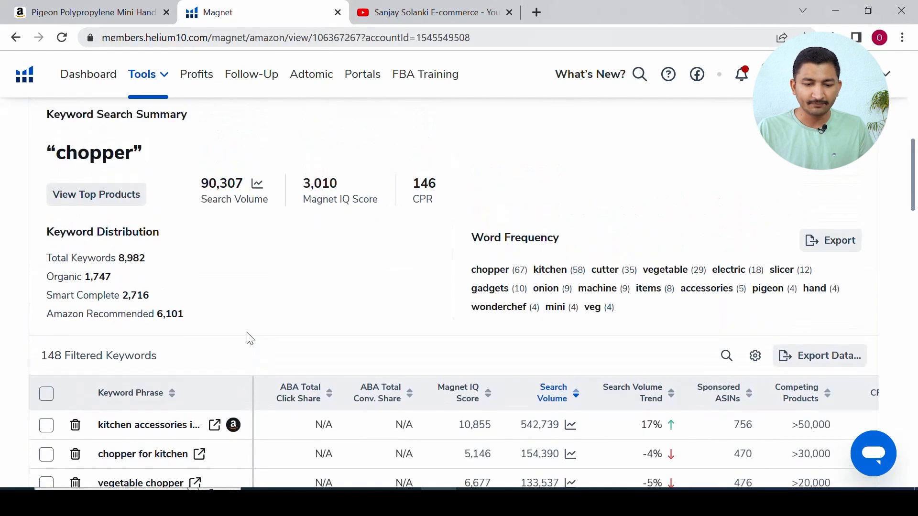
pyautogui.scroll(5, 250, 340)
pyautogui.click(257, 333)
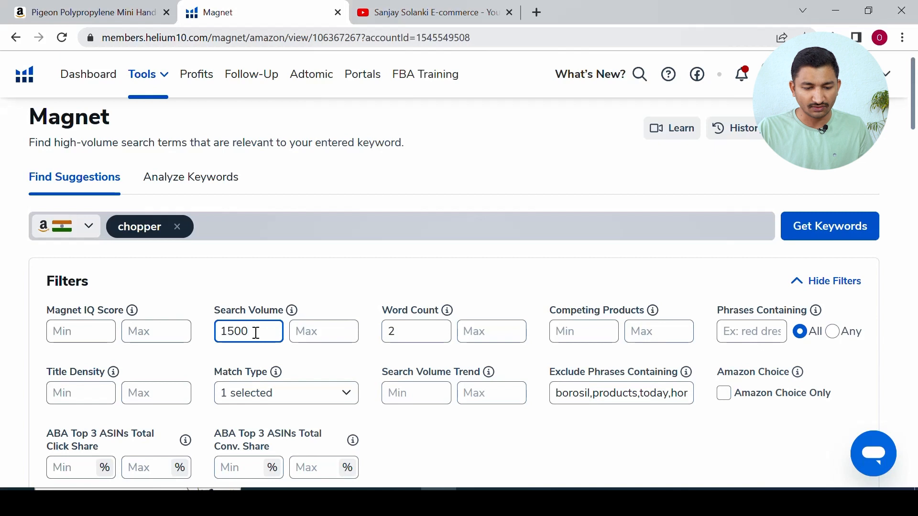
pyautogui.scroll(-3, 257, 334)
pyautogui.click(827, 394)
pyautogui.scroll(-2, 611, 328)
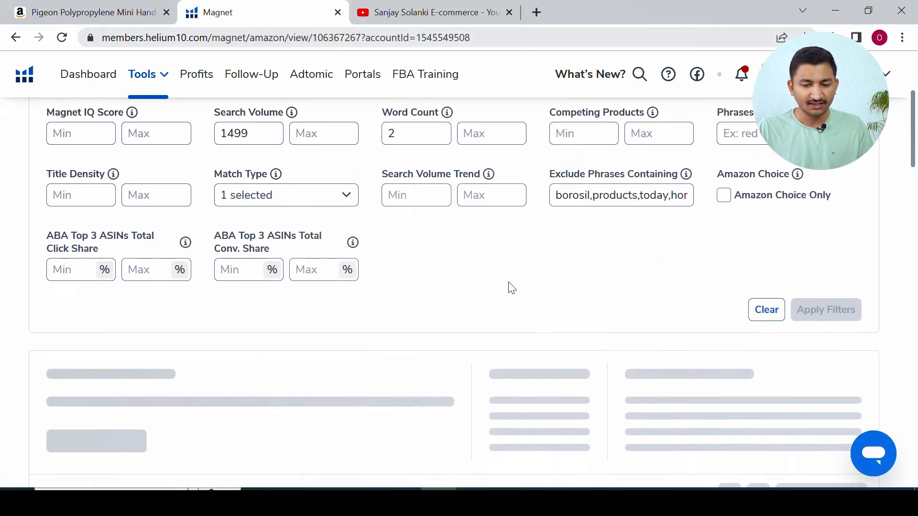
# Step: Copy "amazon" from the Word Frequency list and append it to the comma-separated excluded phrases
pyautogui.scroll(-4, 477, 258)
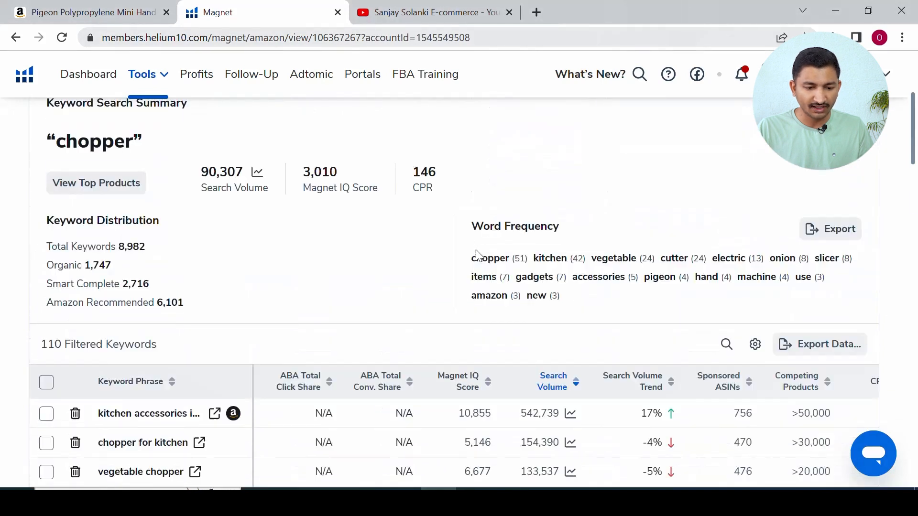
pyautogui.scroll(-1, 477, 255)
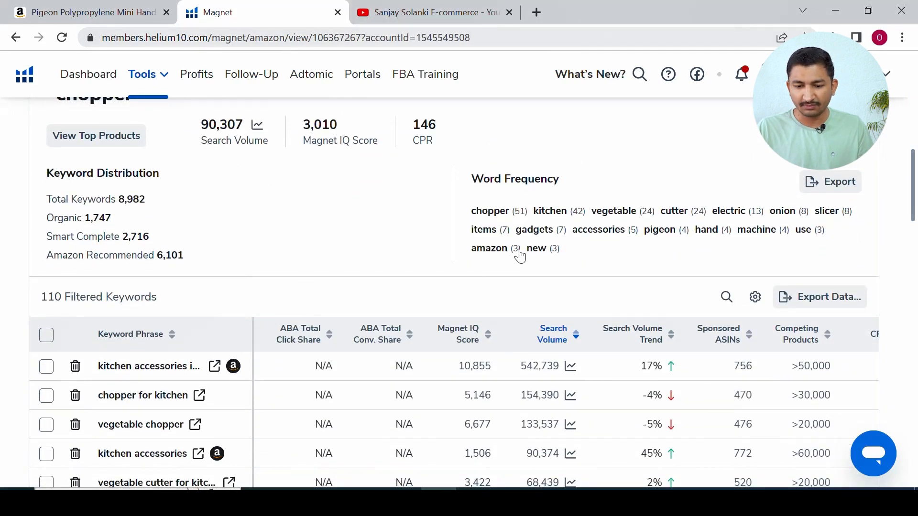
pyautogui.moveTo(470, 255); pyautogui.dragTo(508, 261)
pyautogui.scroll(3, 508, 261)
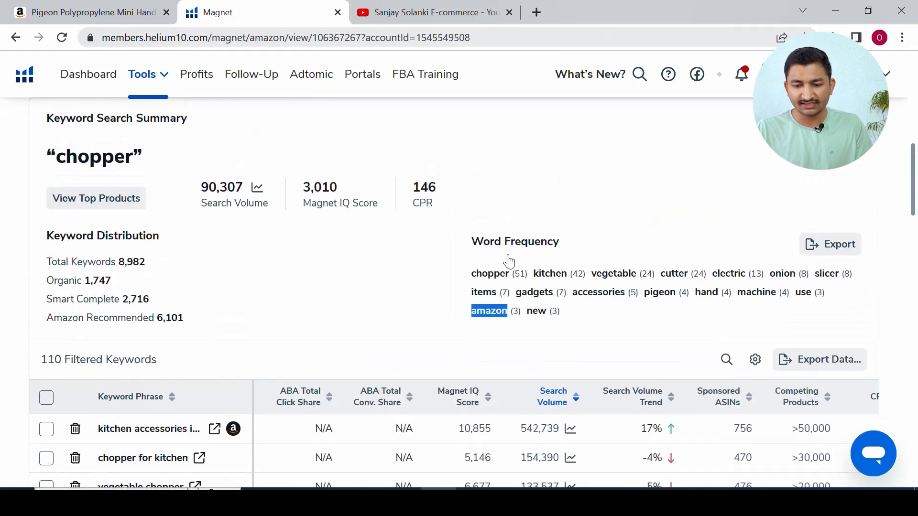
pyautogui.scroll(-2, 655, 164)
pyautogui.click(538, 303)
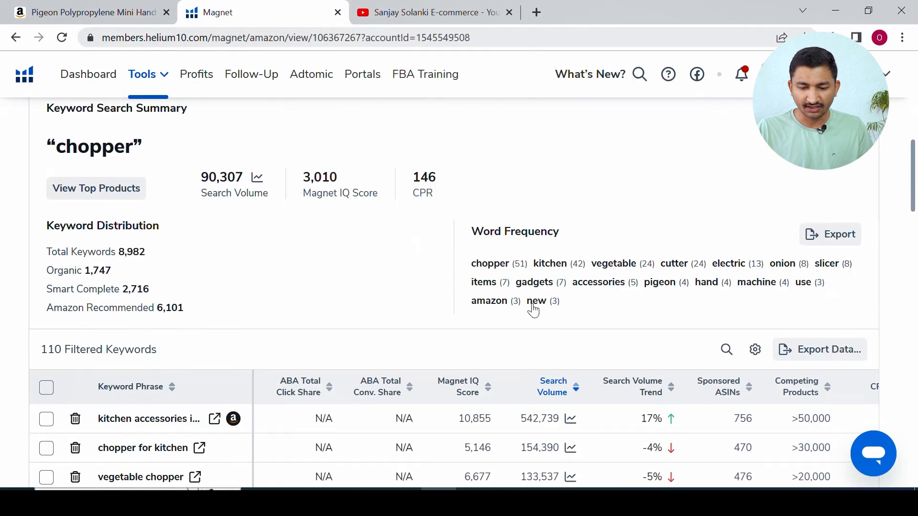
pyautogui.moveTo(528, 303); pyautogui.dragTo(547, 314)
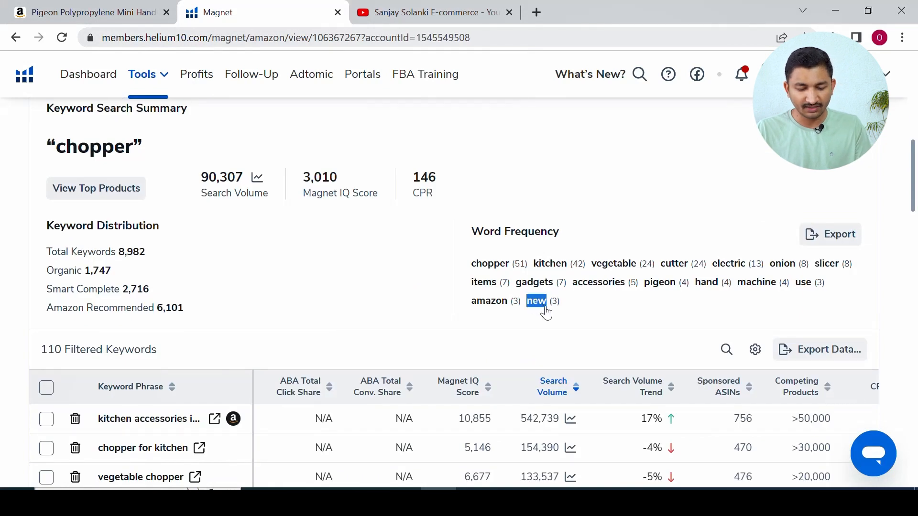
pyautogui.click(547, 314)
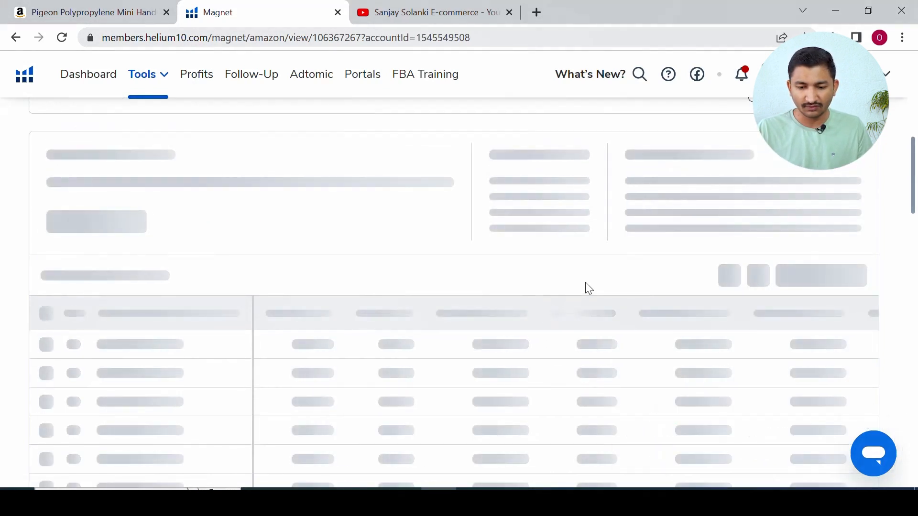
pyautogui.scroll(-2, 613, 285)
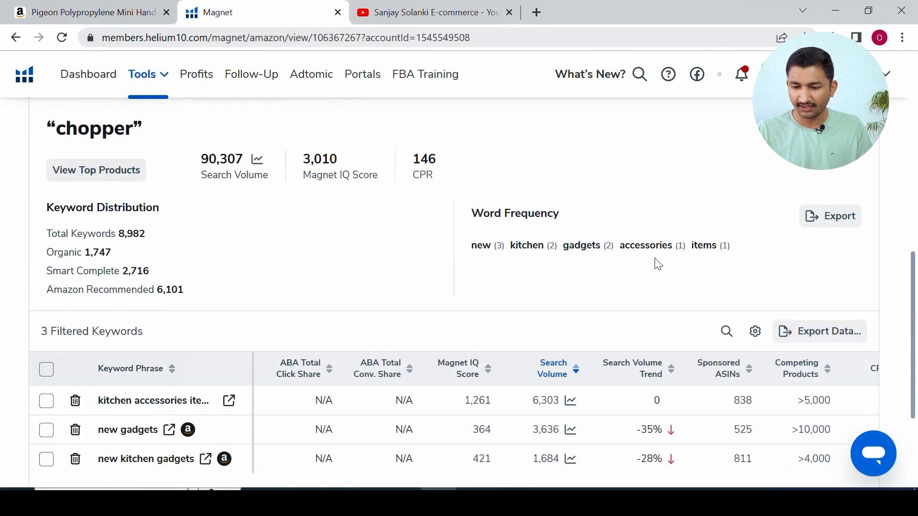
# Step: Clear "new" from the Phrases Containing filter and apply the filters with the updated excluded phrases
pyautogui.scroll(10, 543, 209)
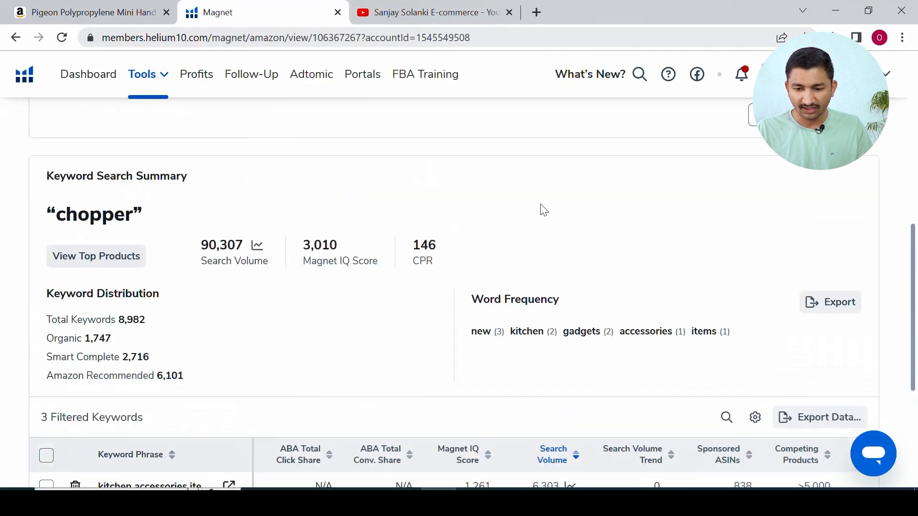
pyautogui.doubleClick(763, 252)
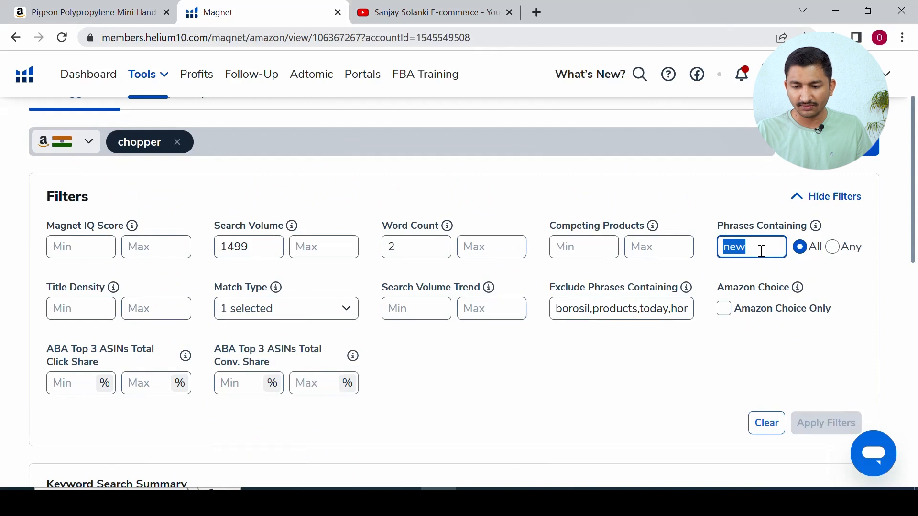
pyautogui.press('BackSpace')
pyautogui.scroll(-1, 794, 291)
pyautogui.click(826, 396)
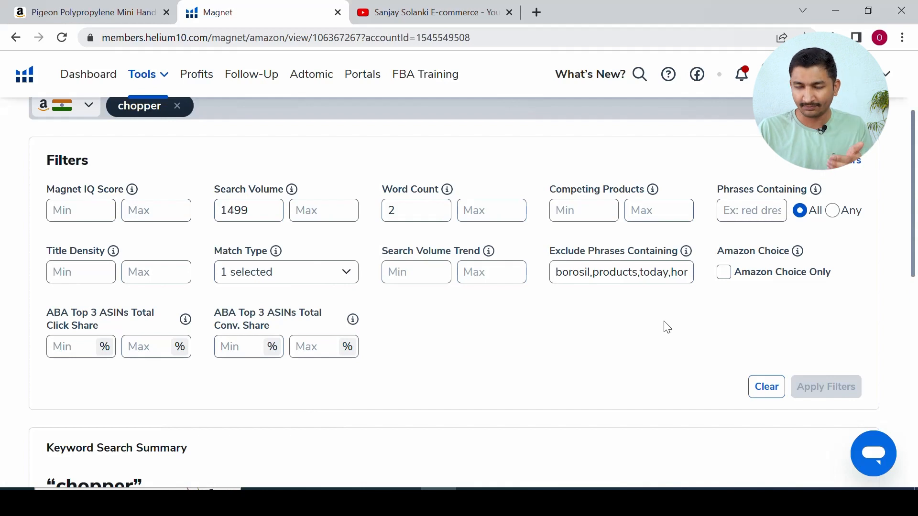
# Step: Append the Word Frequency terms "gadgets" and "new" to the excluded phrases, separated by commas
pyautogui.scroll(-6, 668, 328)
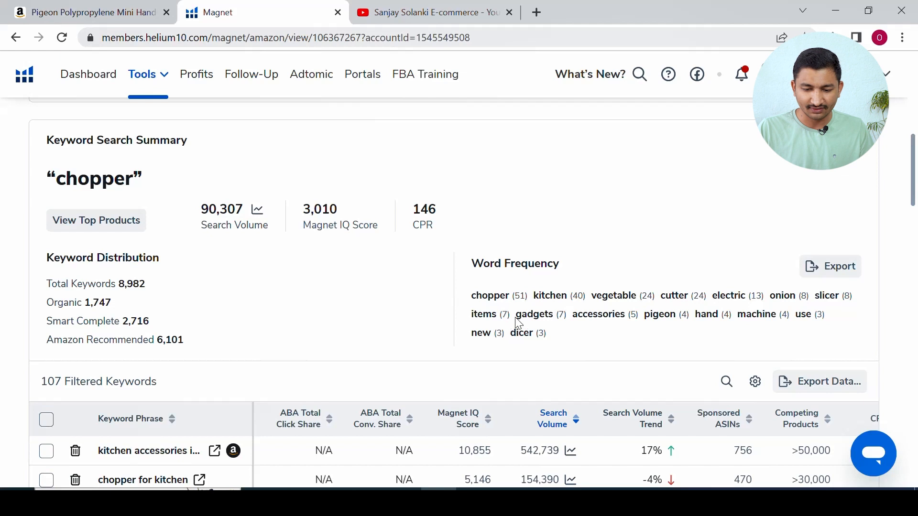
pyautogui.doubleClick(529, 320)
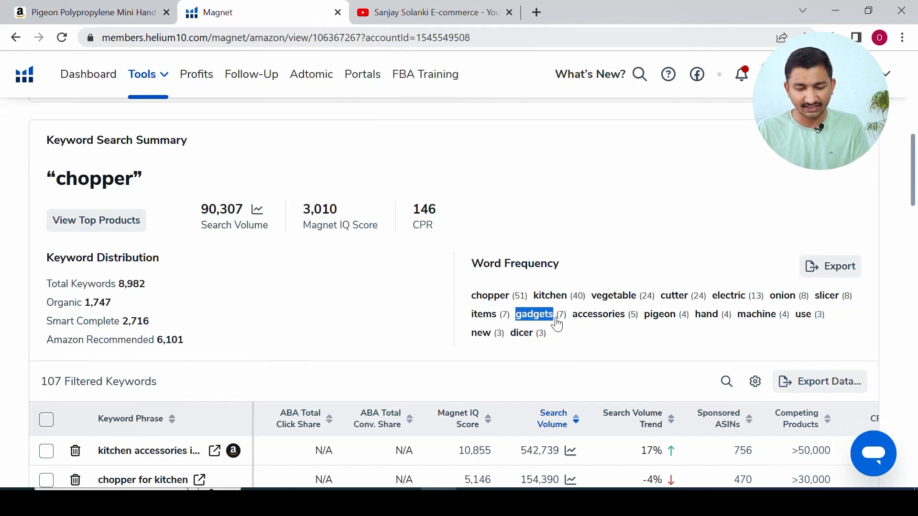
pyautogui.scroll(5, 555, 322)
pyautogui.click(658, 248)
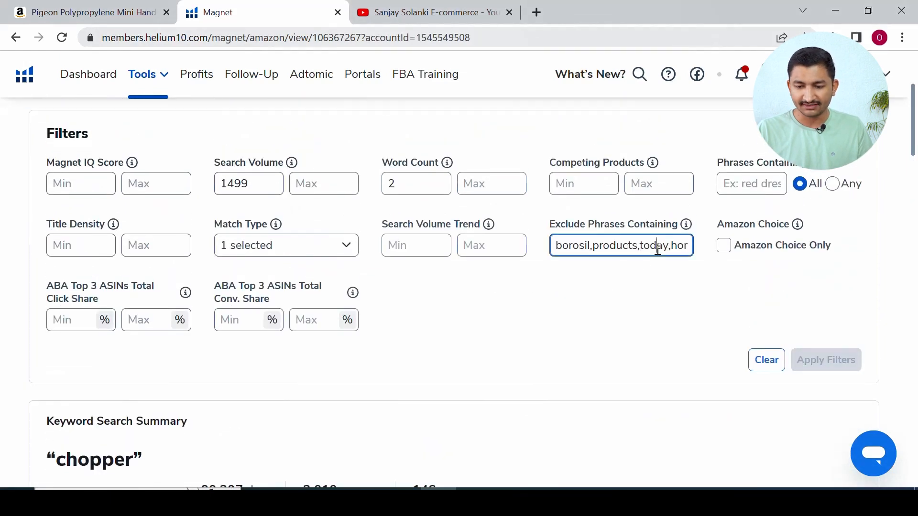
pyautogui.press('Right')
pyautogui.press('Right')
pyautogui.press('Right')
pyautogui.press('Right')
pyautogui.press('Right')
pyautogui.press('Right')
pyautogui.press('Right')
pyautogui.press('Right')
pyautogui.press('Right')
pyautogui.press('Right')
pyautogui.press('Right')
pyautogui.press('Right')
pyautogui.press('Right')
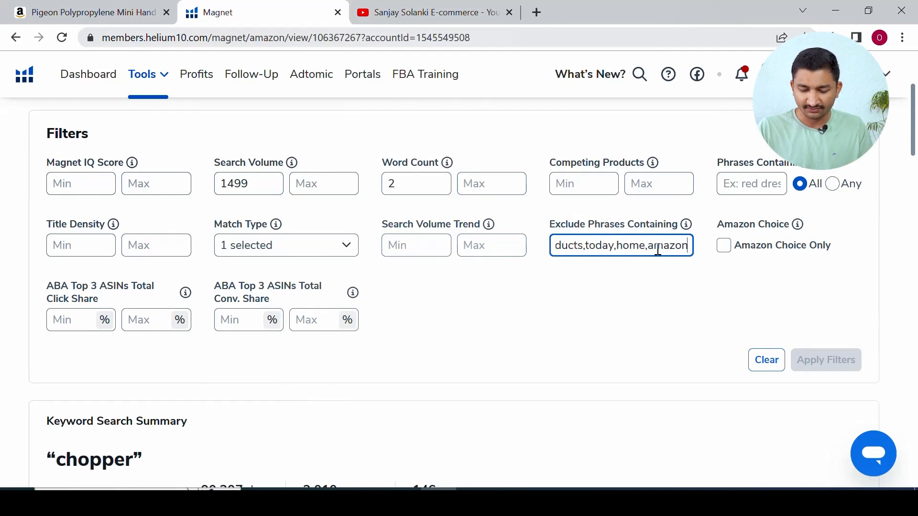
pyautogui.write(',gadgets')
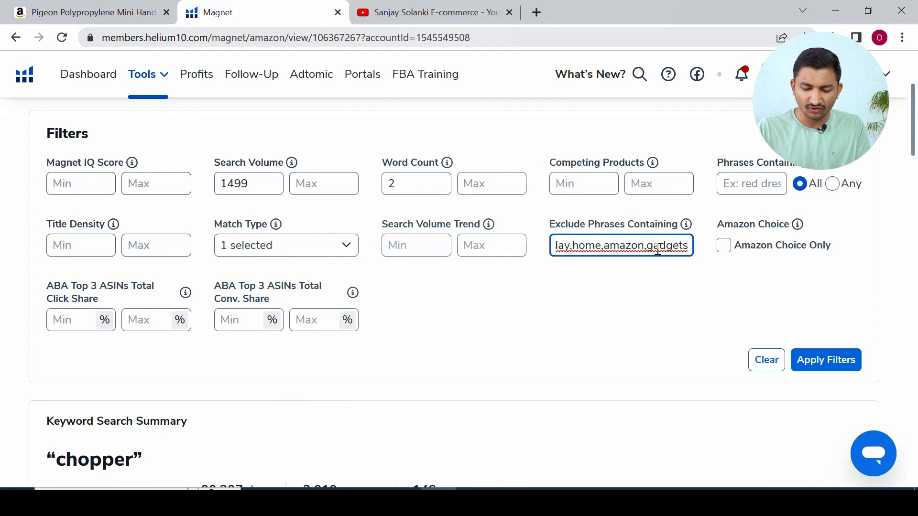
pyautogui.write(',new')
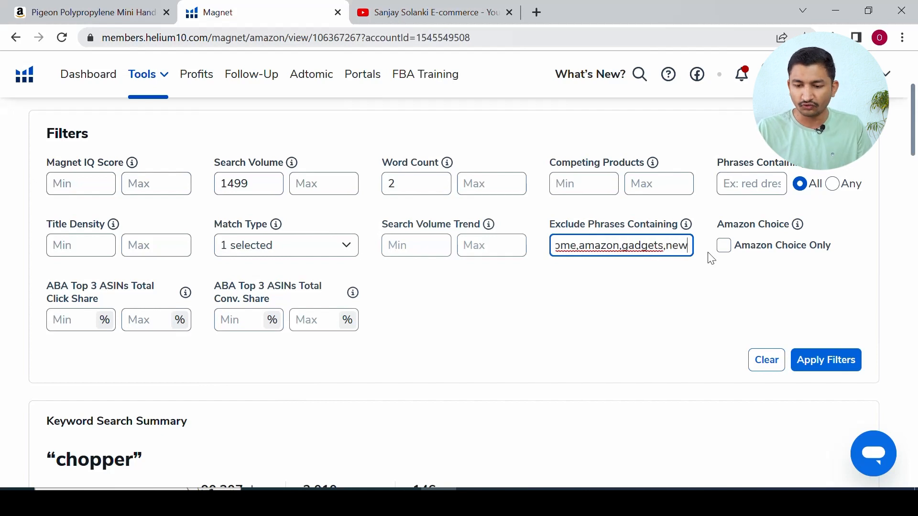
# Step: Append the brand name "pigeon" from the Word Frequency list to the excluded phrases after a comma and apply the filters
pyautogui.scroll(-6, 656, 311)
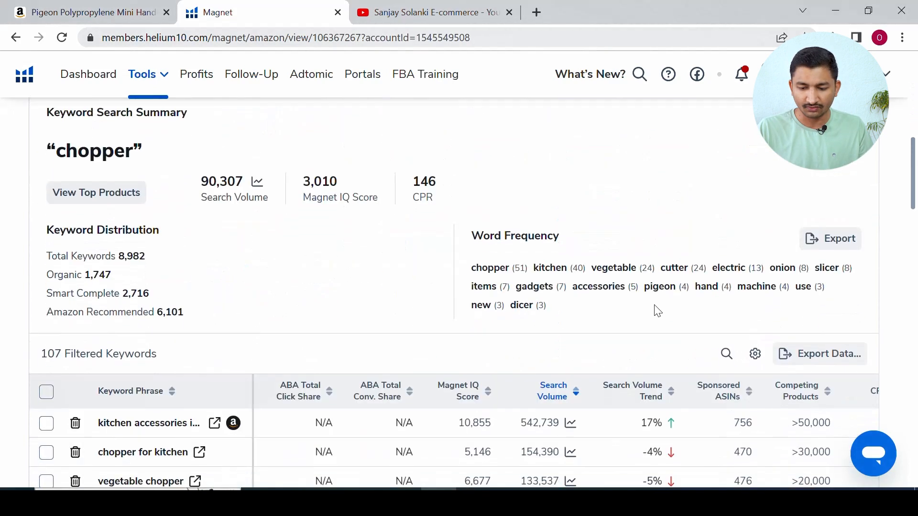
pyautogui.moveTo(644, 276); pyautogui.dragTo(678, 281)
pyautogui.scroll(6, 682, 285)
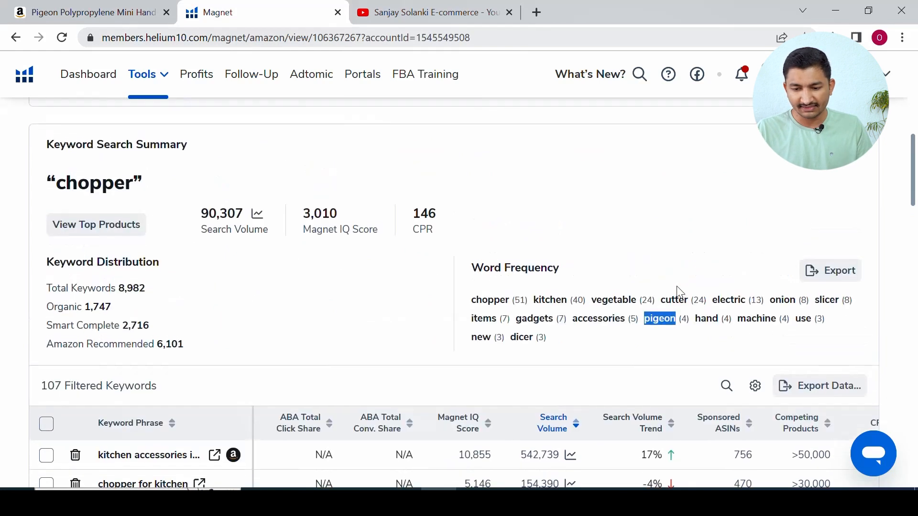
pyautogui.click(670, 250)
pyautogui.press('Right')
pyautogui.press('Right')
pyautogui.press('Right')
pyautogui.press('Right')
pyautogui.press('Right')
pyautogui.press('Right')
pyautogui.press('Right')
pyautogui.press('Right')
pyautogui.press('Right')
pyautogui.press('Right')
pyautogui.press('Right')
pyautogui.press('Right')
pyautogui.press('Right')
pyautogui.press('Right')
pyautogui.press('Right')
pyautogui.press('Right')
pyautogui.press('Right')
pyautogui.press('Right')
pyautogui.press('Right')
pyautogui.press('Right')
pyautogui.write(',')
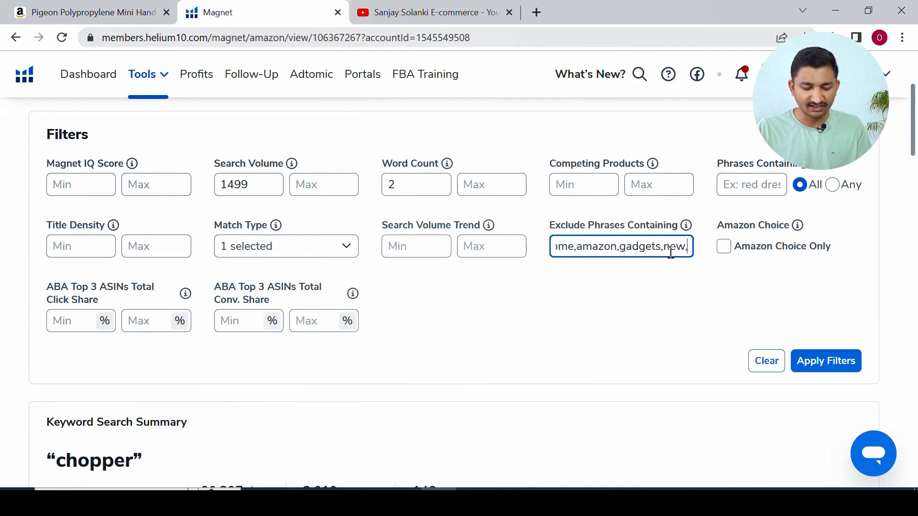
pyautogui.write('pigeon')
pyautogui.scroll(-3, 637, 298)
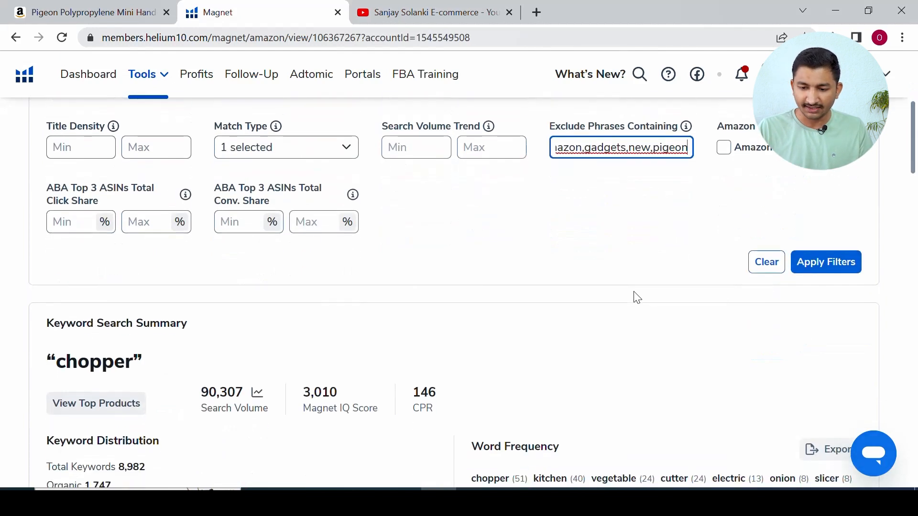
pyautogui.click(826, 225)
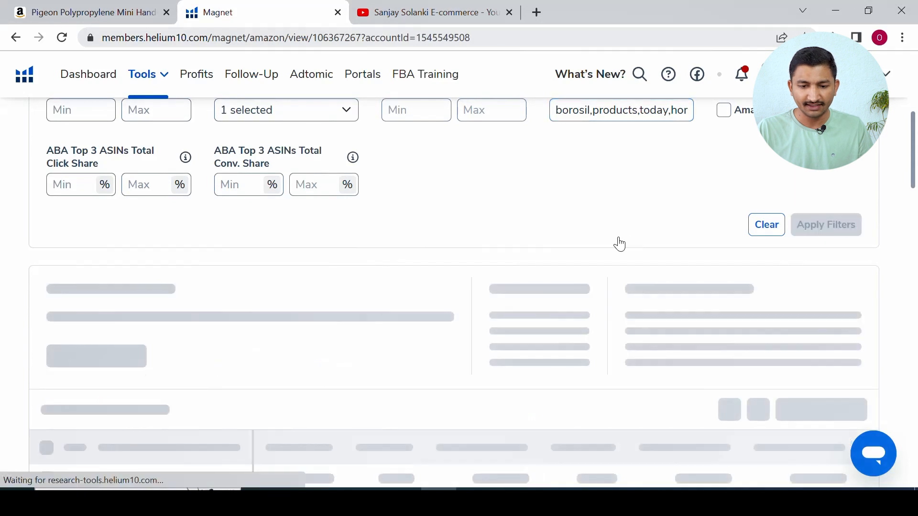
# Step: Set the minimum word count to 3, apply the filters and review the filtered keyword list
pyautogui.scroll(-4, 505, 263)
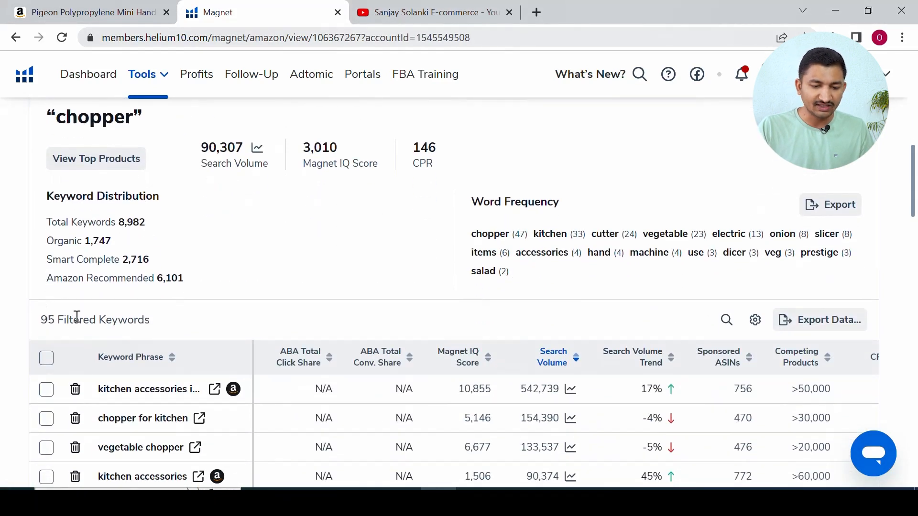
pyautogui.scroll(8, 367, 265)
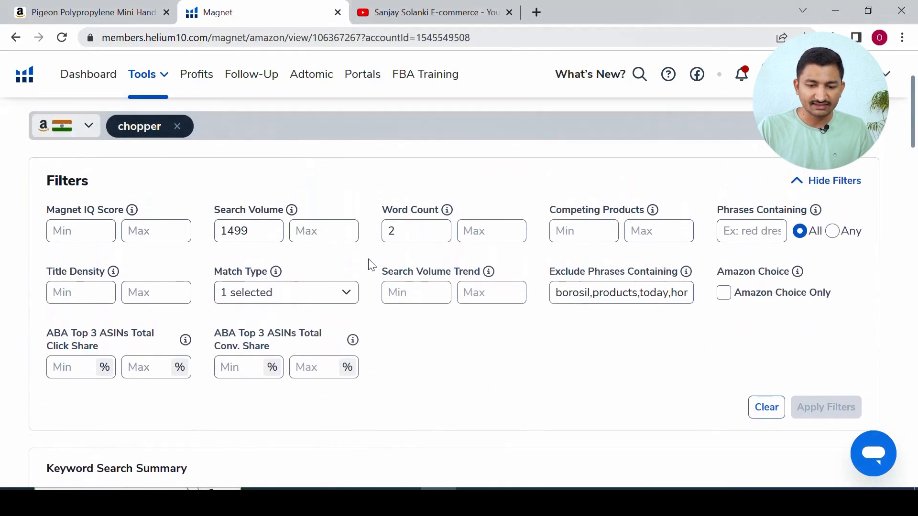
pyautogui.doubleClick(418, 231)
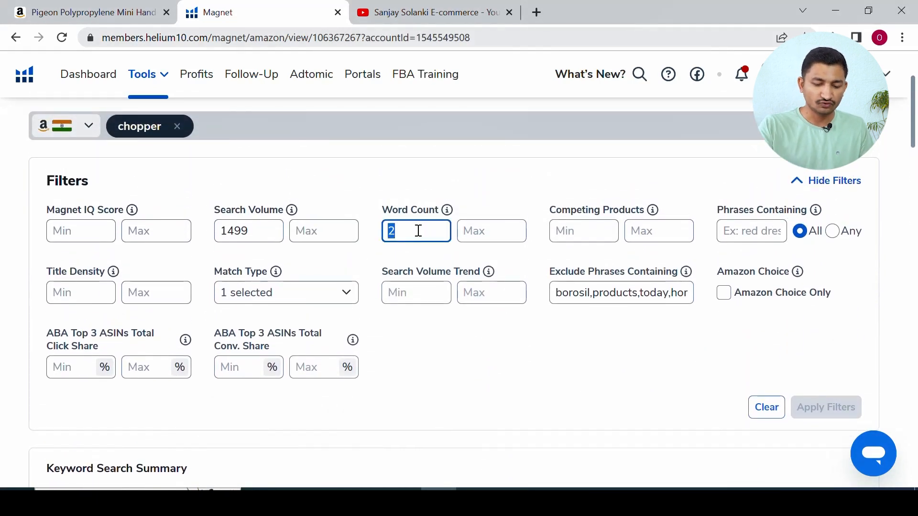
pyautogui.write('3')
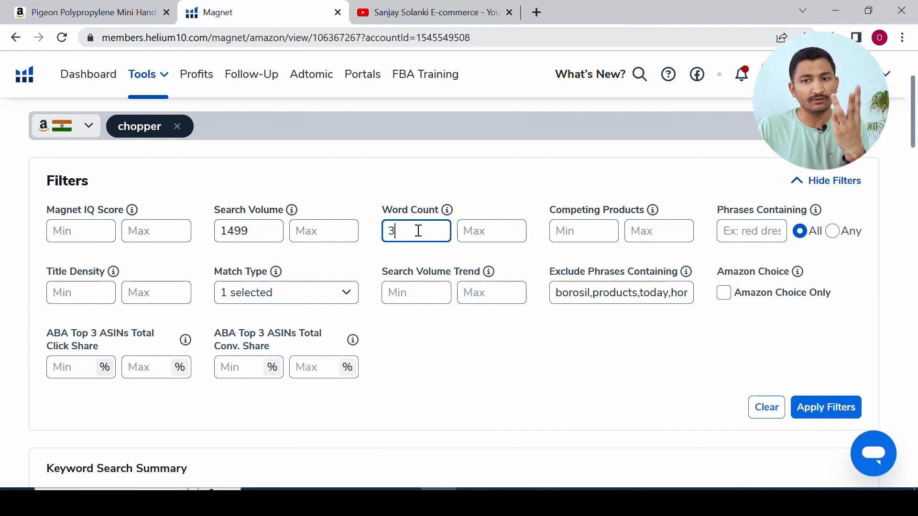
pyautogui.scroll(-1, 512, 349)
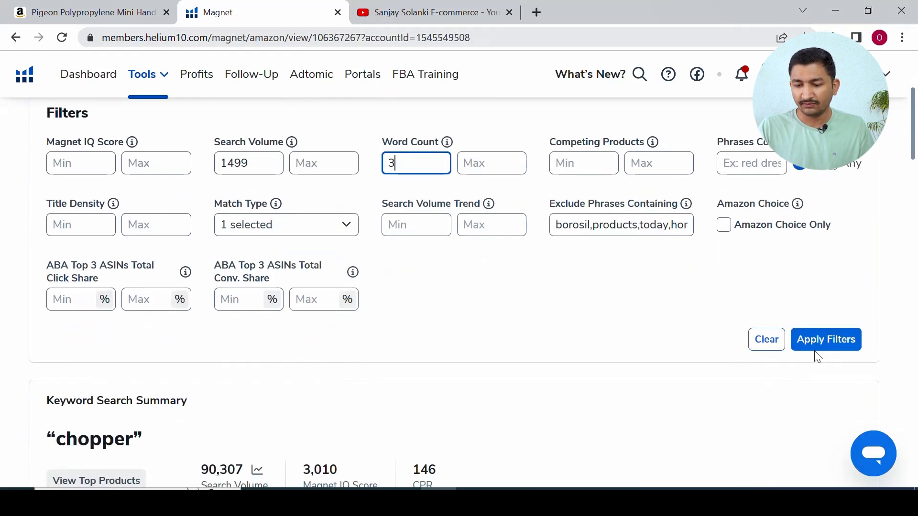
pyautogui.click(821, 356)
pyautogui.scroll(-2, 575, 317)
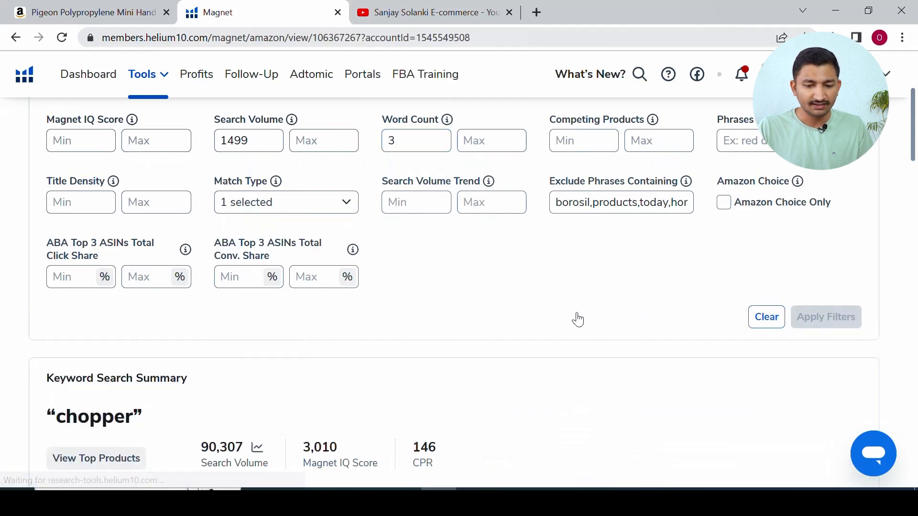
pyautogui.scroll(-4, 497, 306)
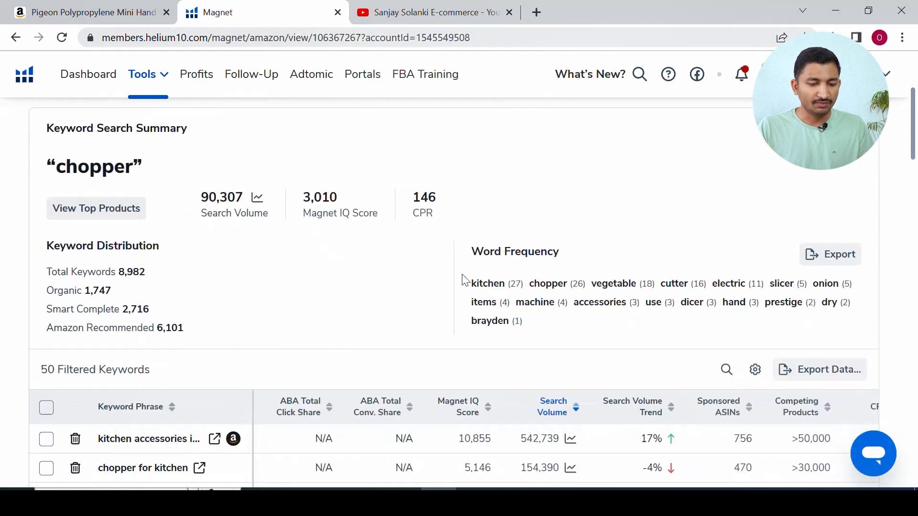
pyautogui.scroll(-1, 465, 281)
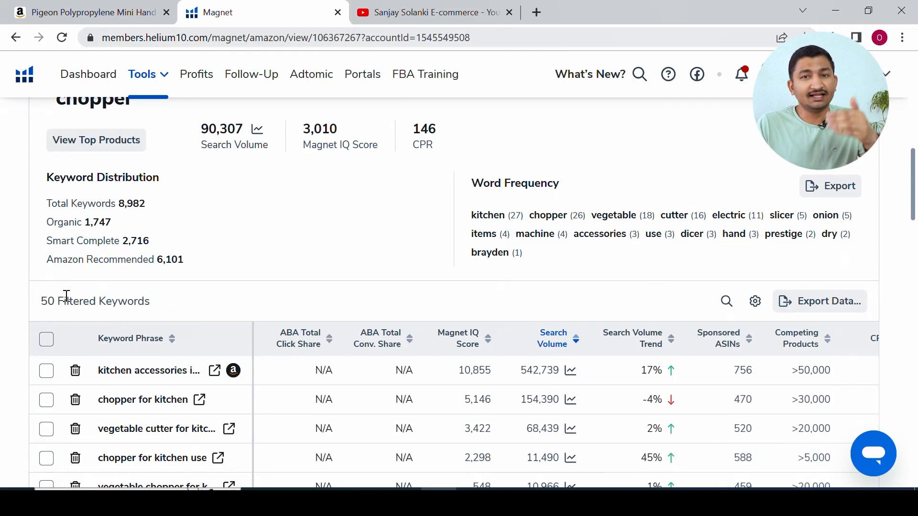
pyautogui.scroll(-1, 66, 293)
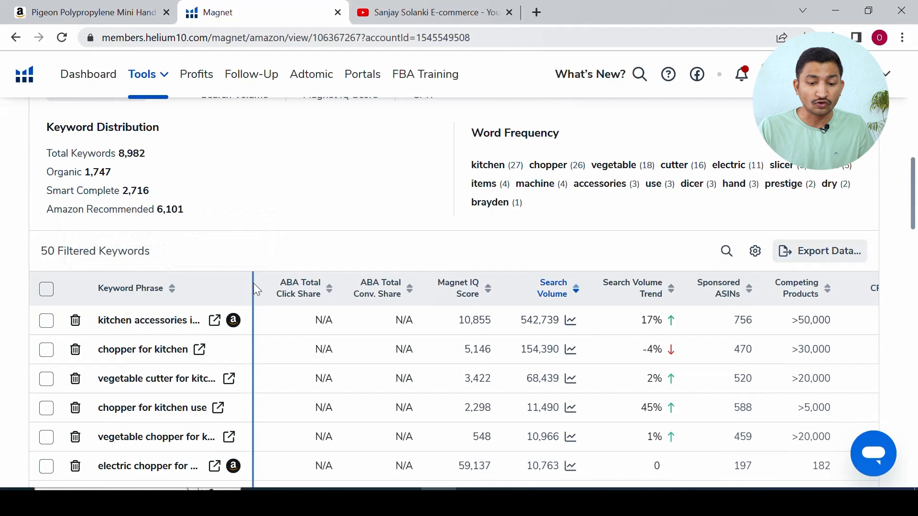
# Step: Widen the Keyword Phrase column and delete "kitchen accessories items", "electric chopper for kitchen use" and the brayden chopper phrase from the results
pyautogui.moveTo(254, 283); pyautogui.dragTo(322, 294)
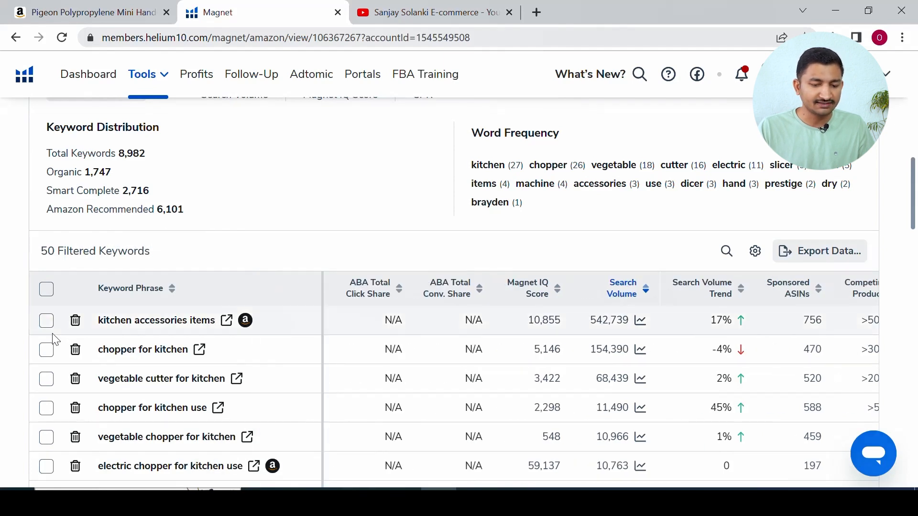
pyautogui.click(75, 321)
pyautogui.scroll(-3, 76, 330)
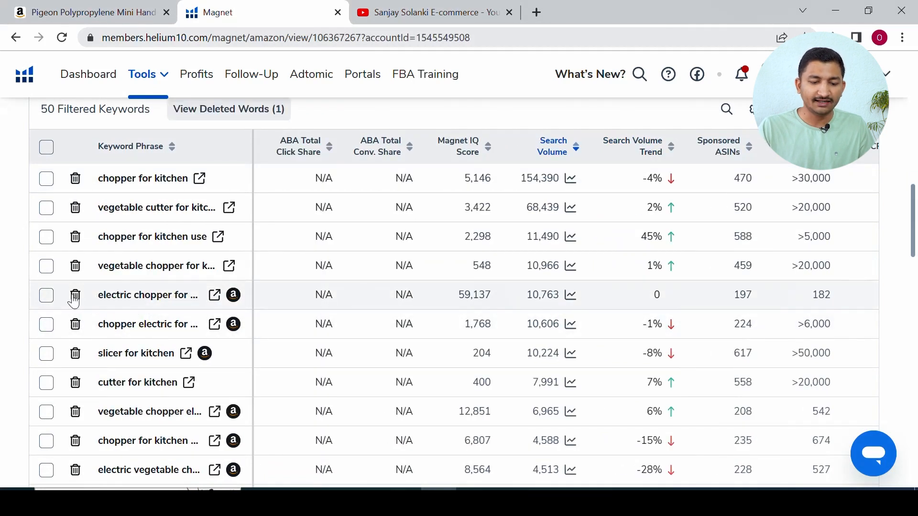
pyautogui.scroll(-4, 74, 300)
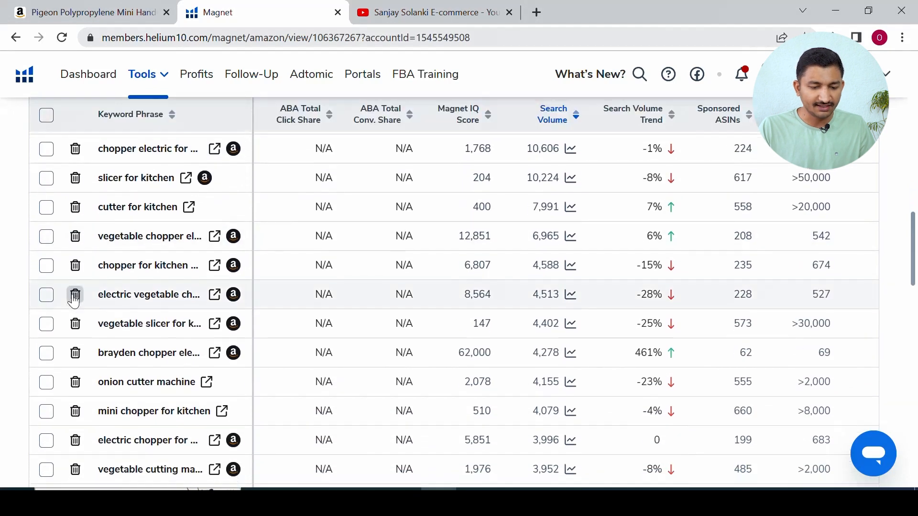
pyautogui.scroll(-1, 74, 301)
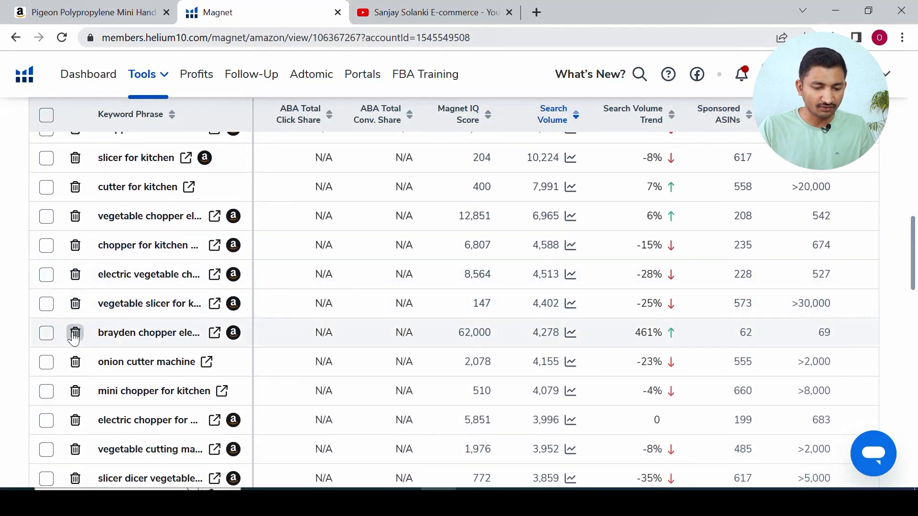
pyautogui.scroll(-5, 74, 338)
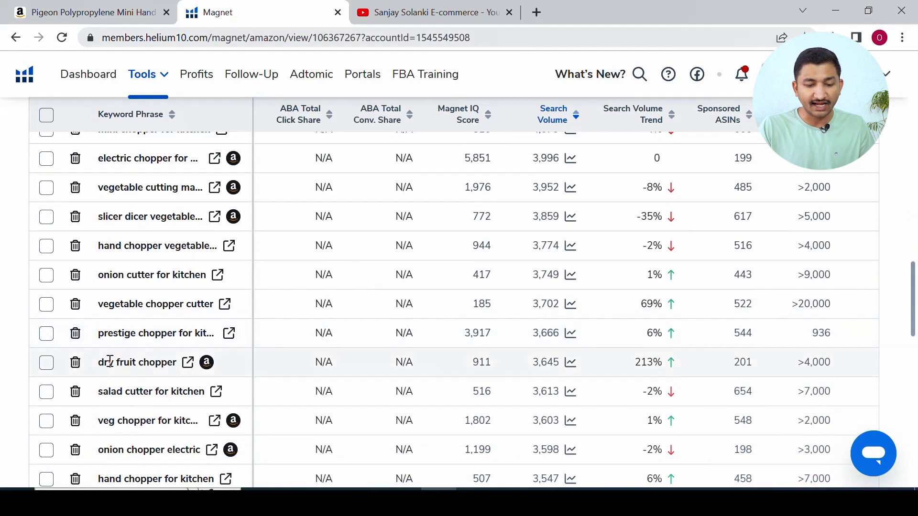
# Step: Delete "dry fruit chopper" and the ganesh chopper phrase from the filtered keyword list
pyautogui.scroll(3, 107, 362)
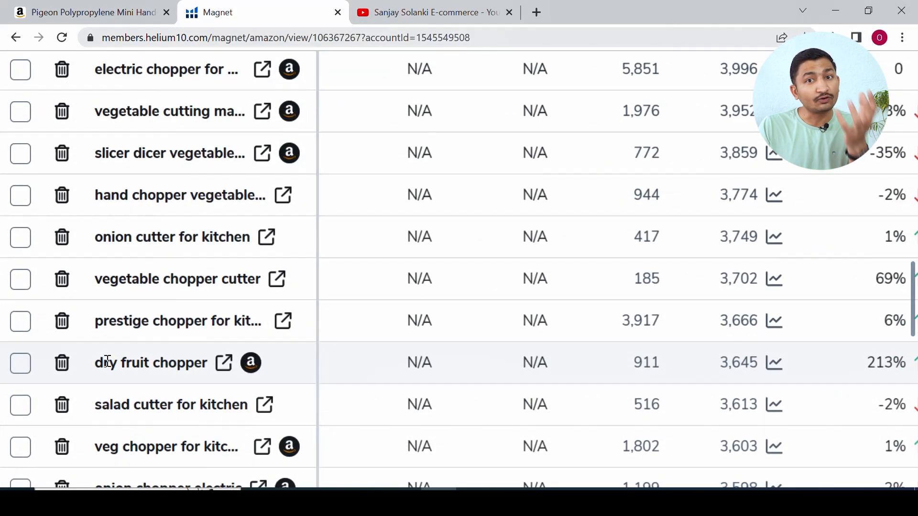
pyautogui.scroll(-1, 107, 362)
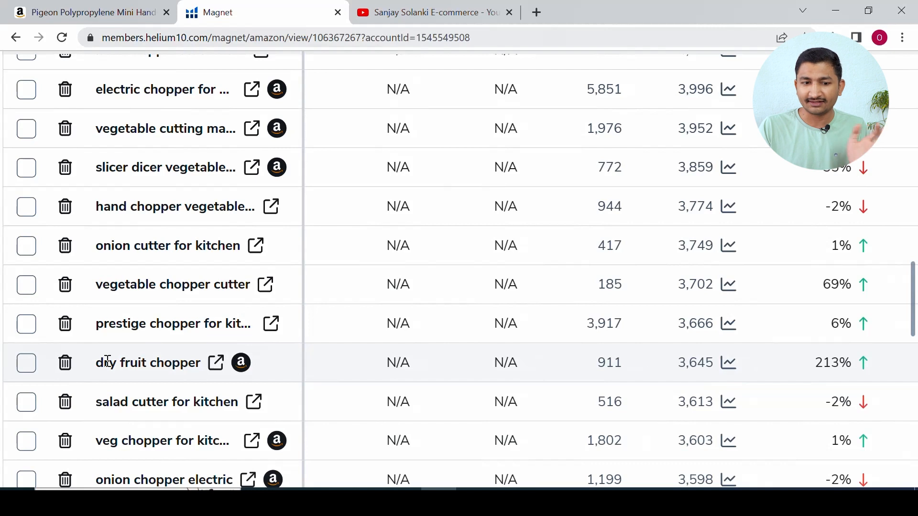
pyautogui.scroll(-3, 61, 372)
pyautogui.scroll(-1, 62, 373)
pyautogui.scroll(-5, 63, 373)
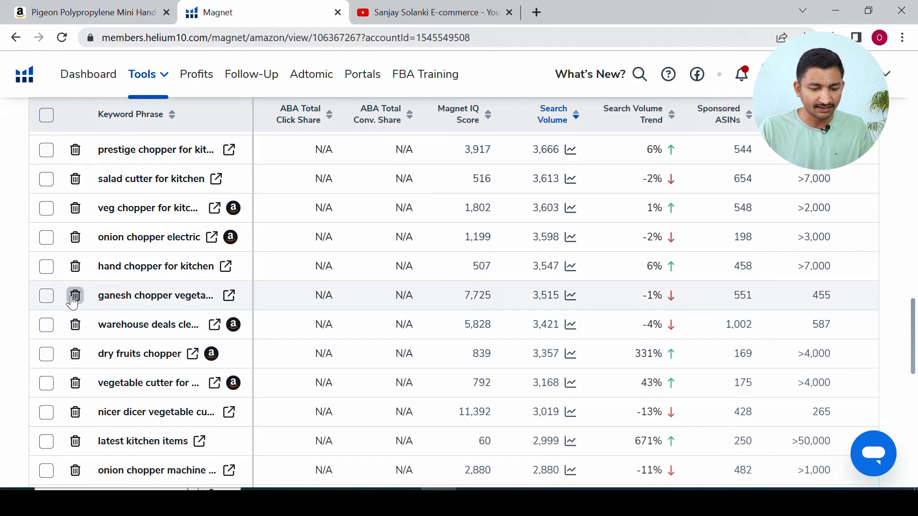
pyautogui.scroll(-5, 73, 303)
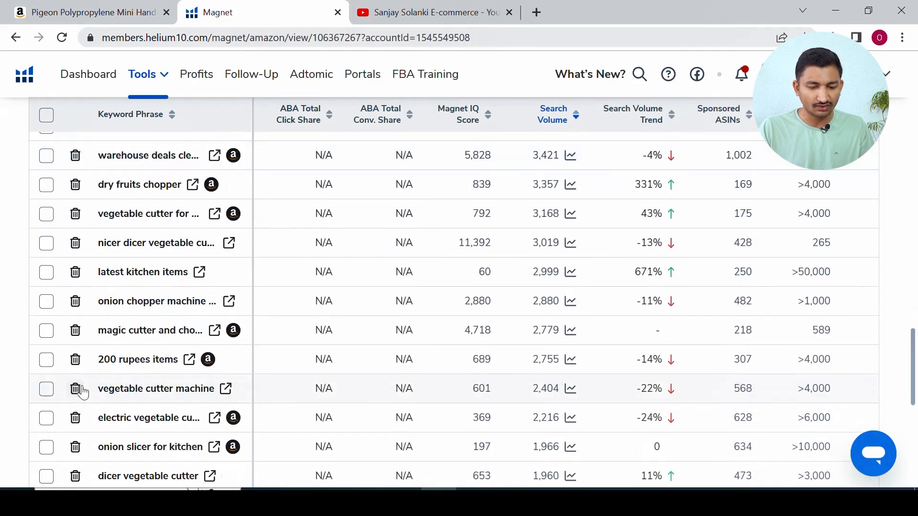
# Step: Delete irrelevant phrases further down the keyword list, including "200 rupees items" and the misspelled brand phrase starting with "pegion chopper"
pyautogui.click(75, 361)
pyautogui.scroll(-5, 75, 367)
pyautogui.scroll(-3, 75, 366)
pyautogui.click(77, 377)
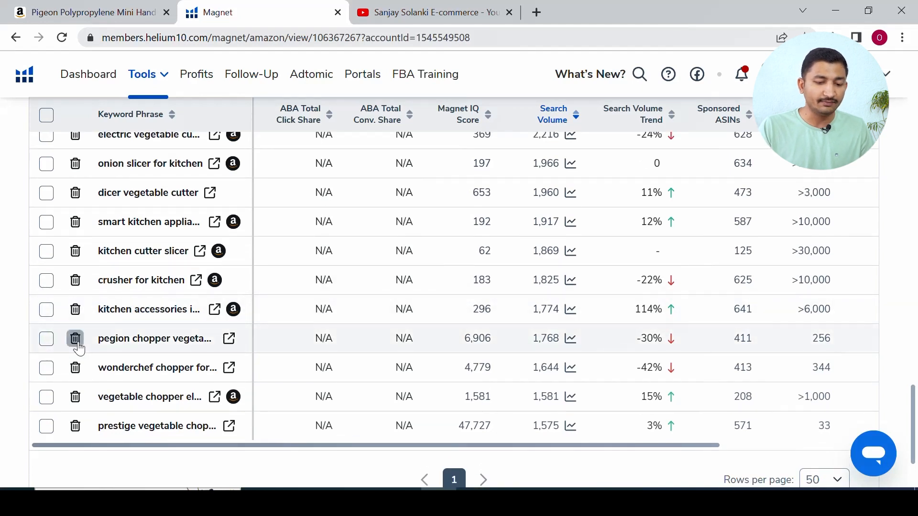
pyautogui.click(75, 339)
# Step: Review the remaining filtered keywords, the Word Frequency terms and each keyword's search volume
pyautogui.scroll(7, 79, 350)
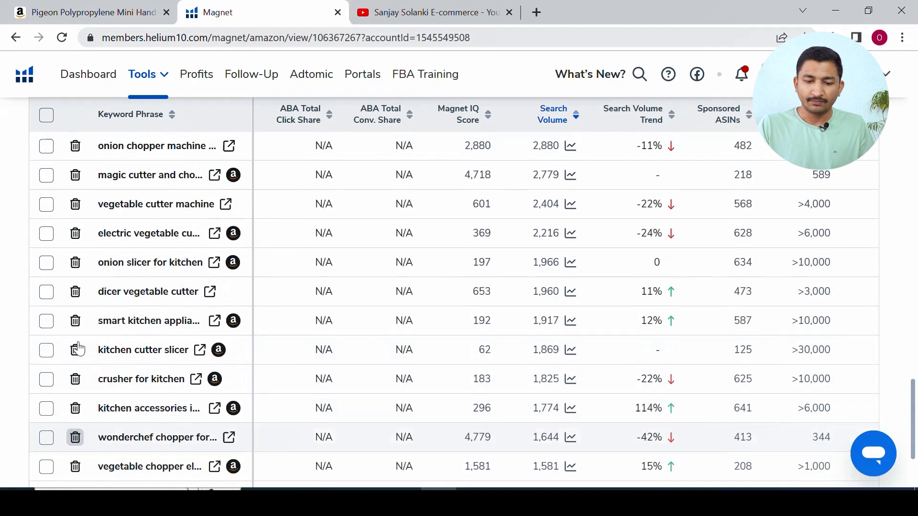
pyautogui.scroll(4, 79, 349)
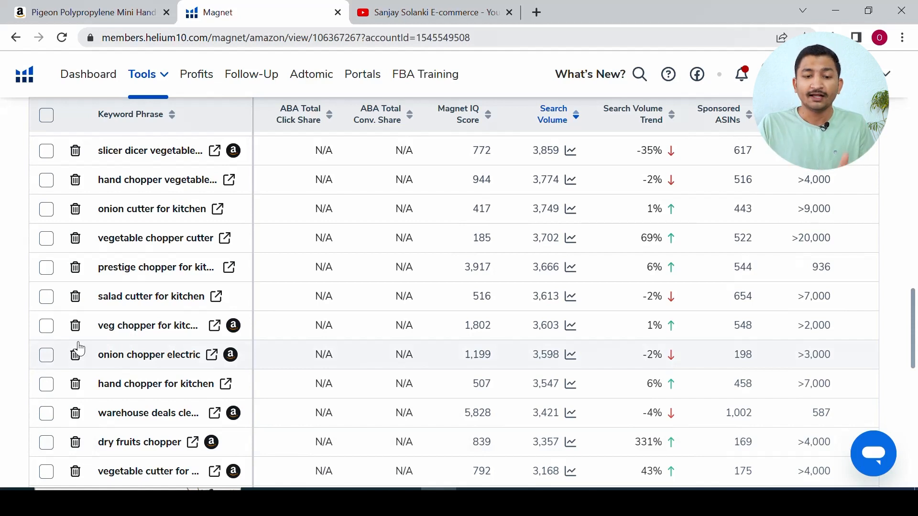
pyautogui.scroll(8, 79, 349)
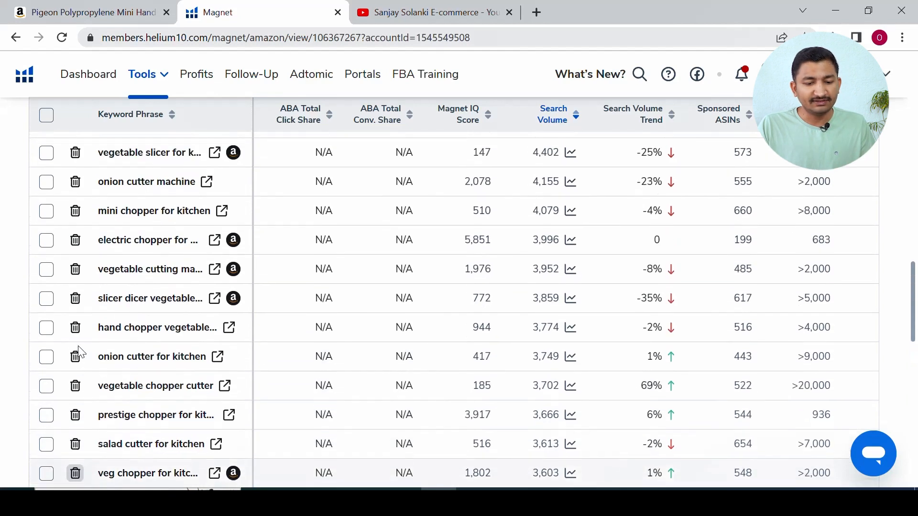
pyautogui.scroll(5, 135, 306)
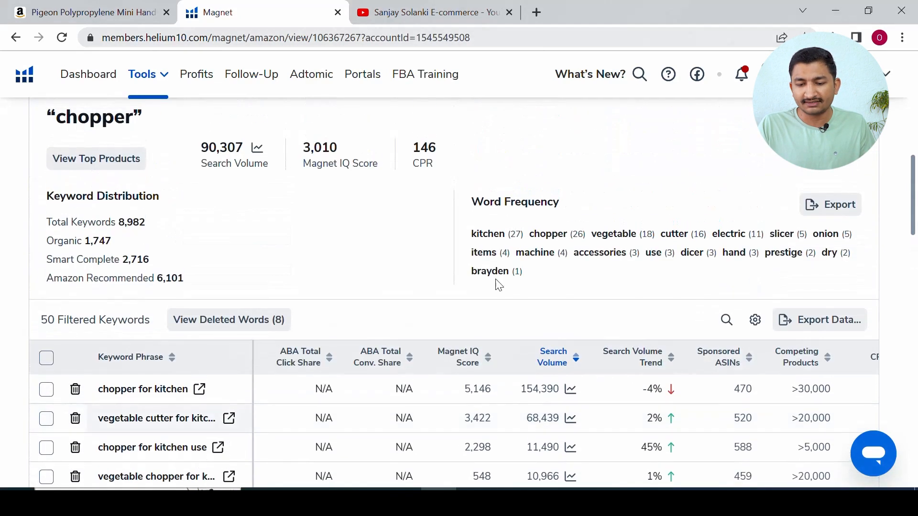
pyautogui.scroll(-1, 547, 293)
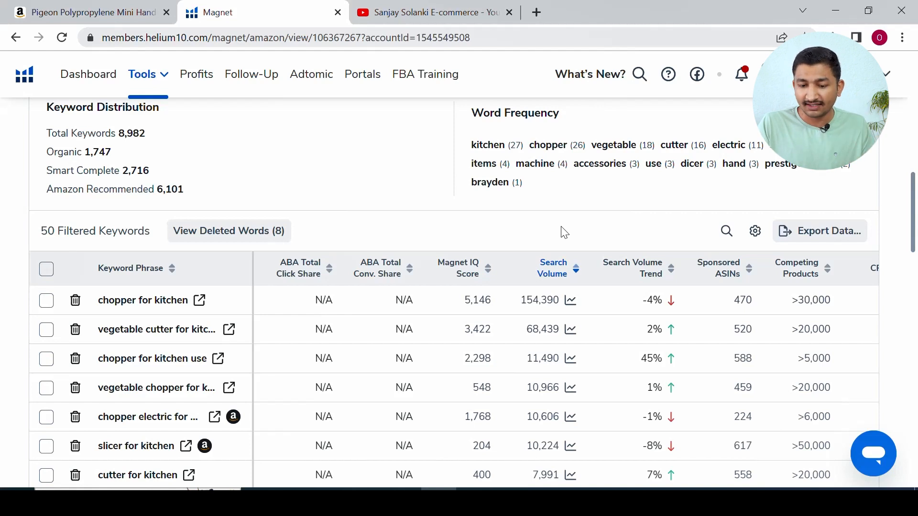
pyautogui.scroll(-1, 564, 233)
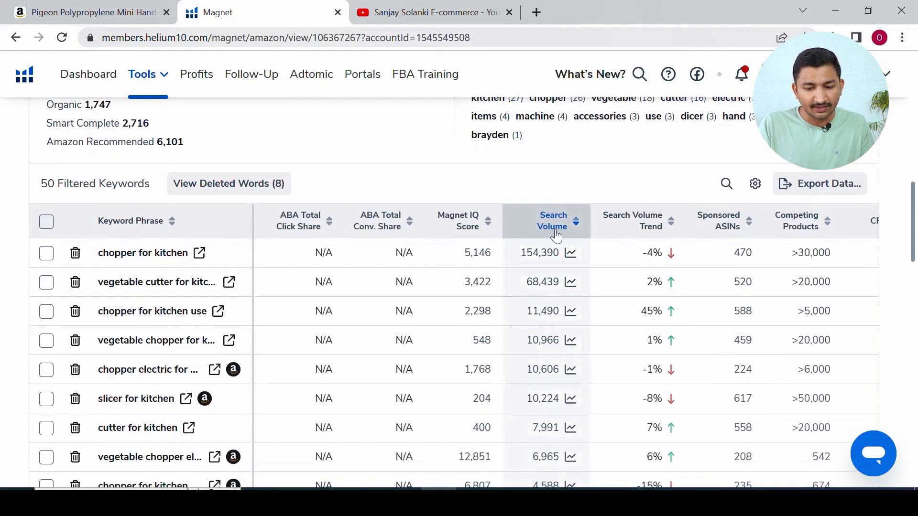
pyautogui.scroll(2, 520, 260)
pyautogui.hscroll(-1, 520, 260)
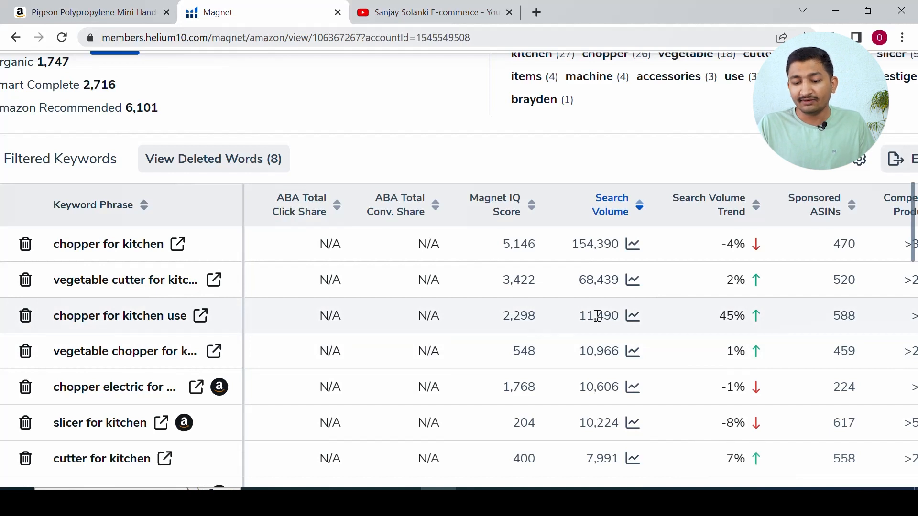
pyautogui.scroll(-3, 598, 315)
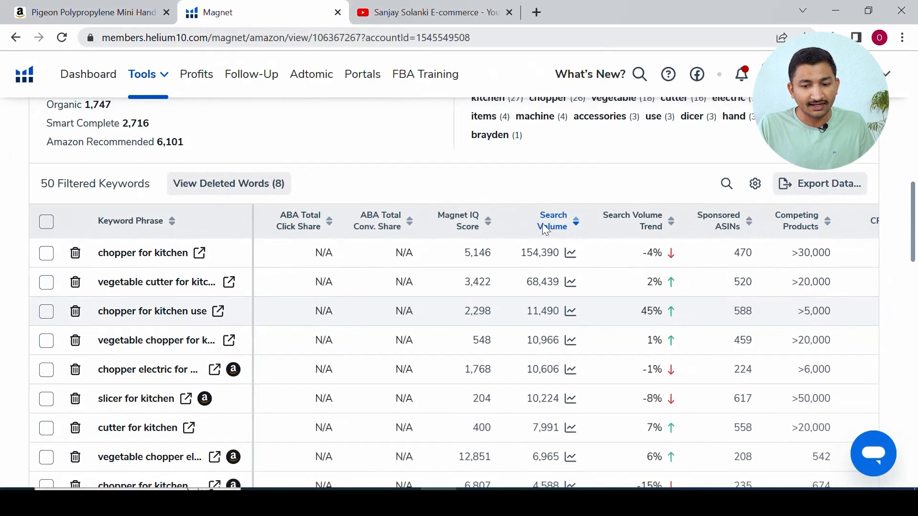